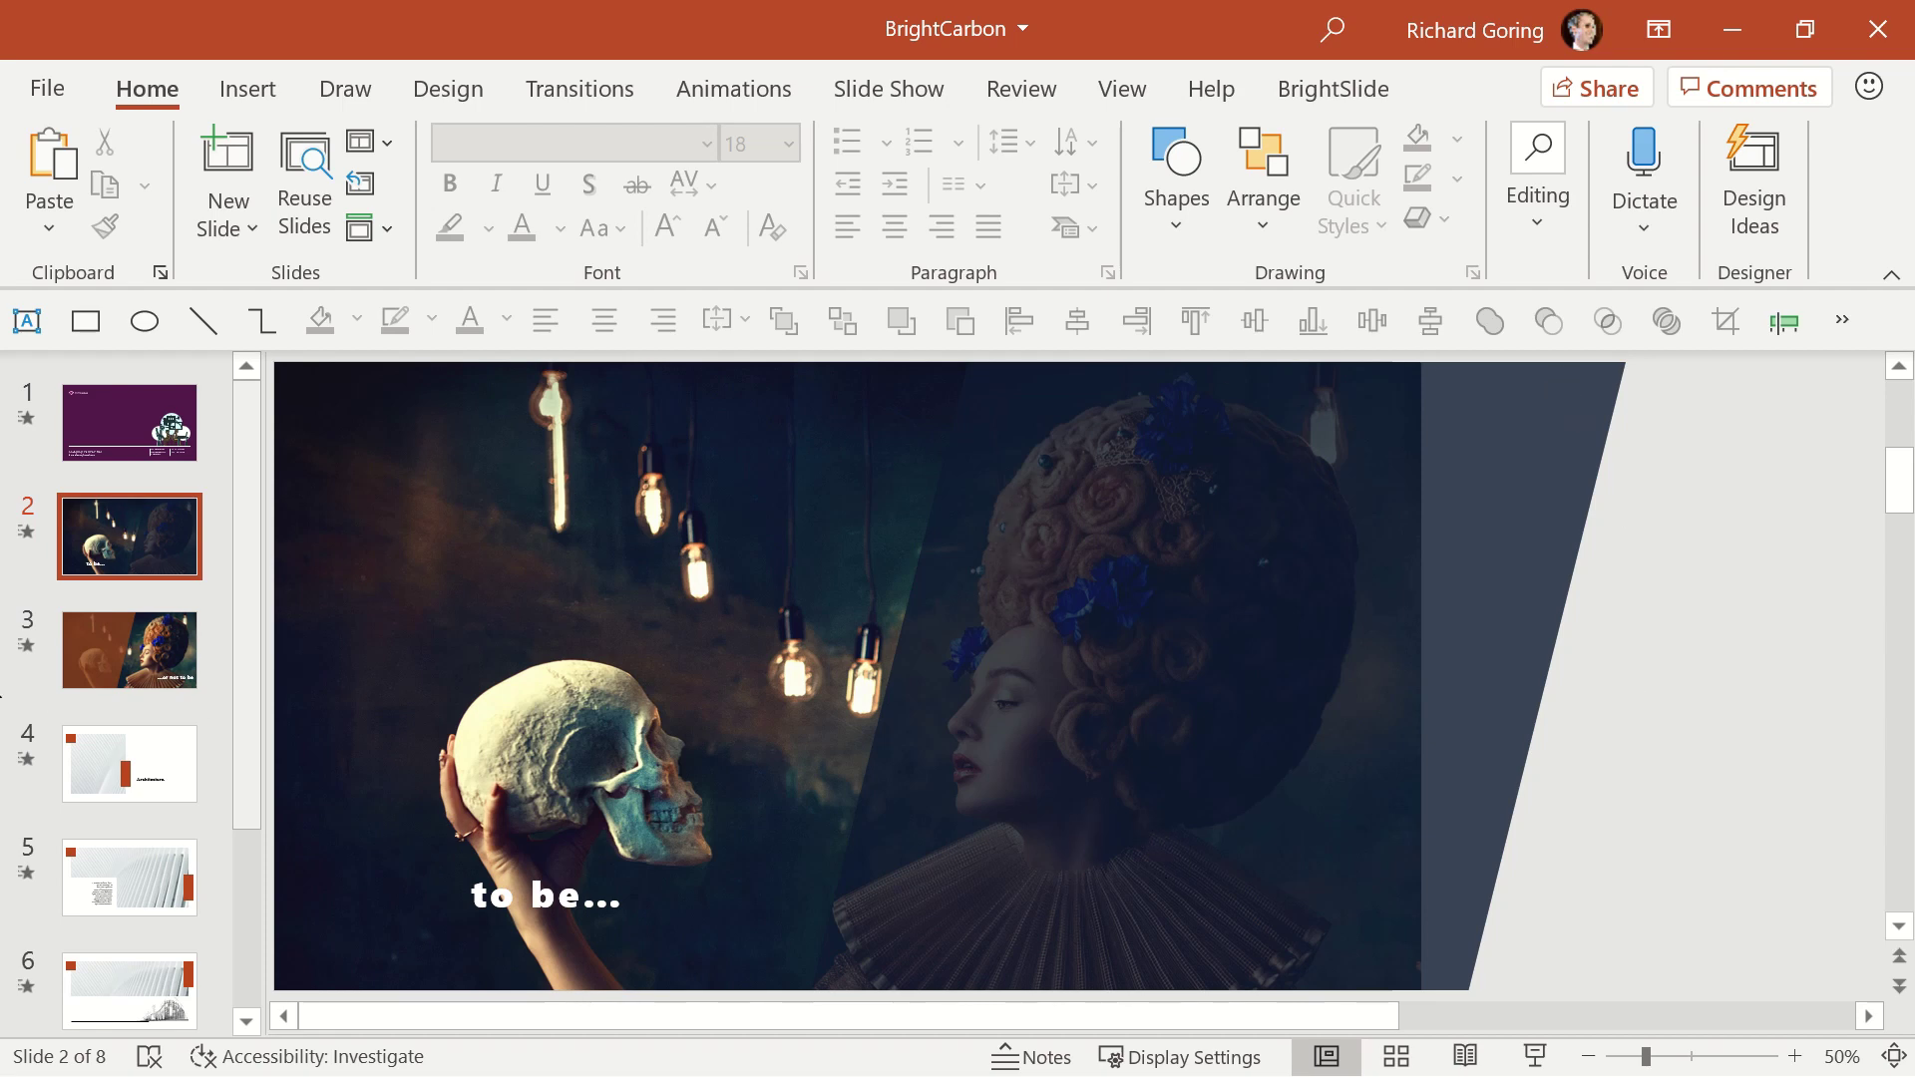
Flip between slides 2 and 3, selecting the photo on slide 3.
click(117, 653)
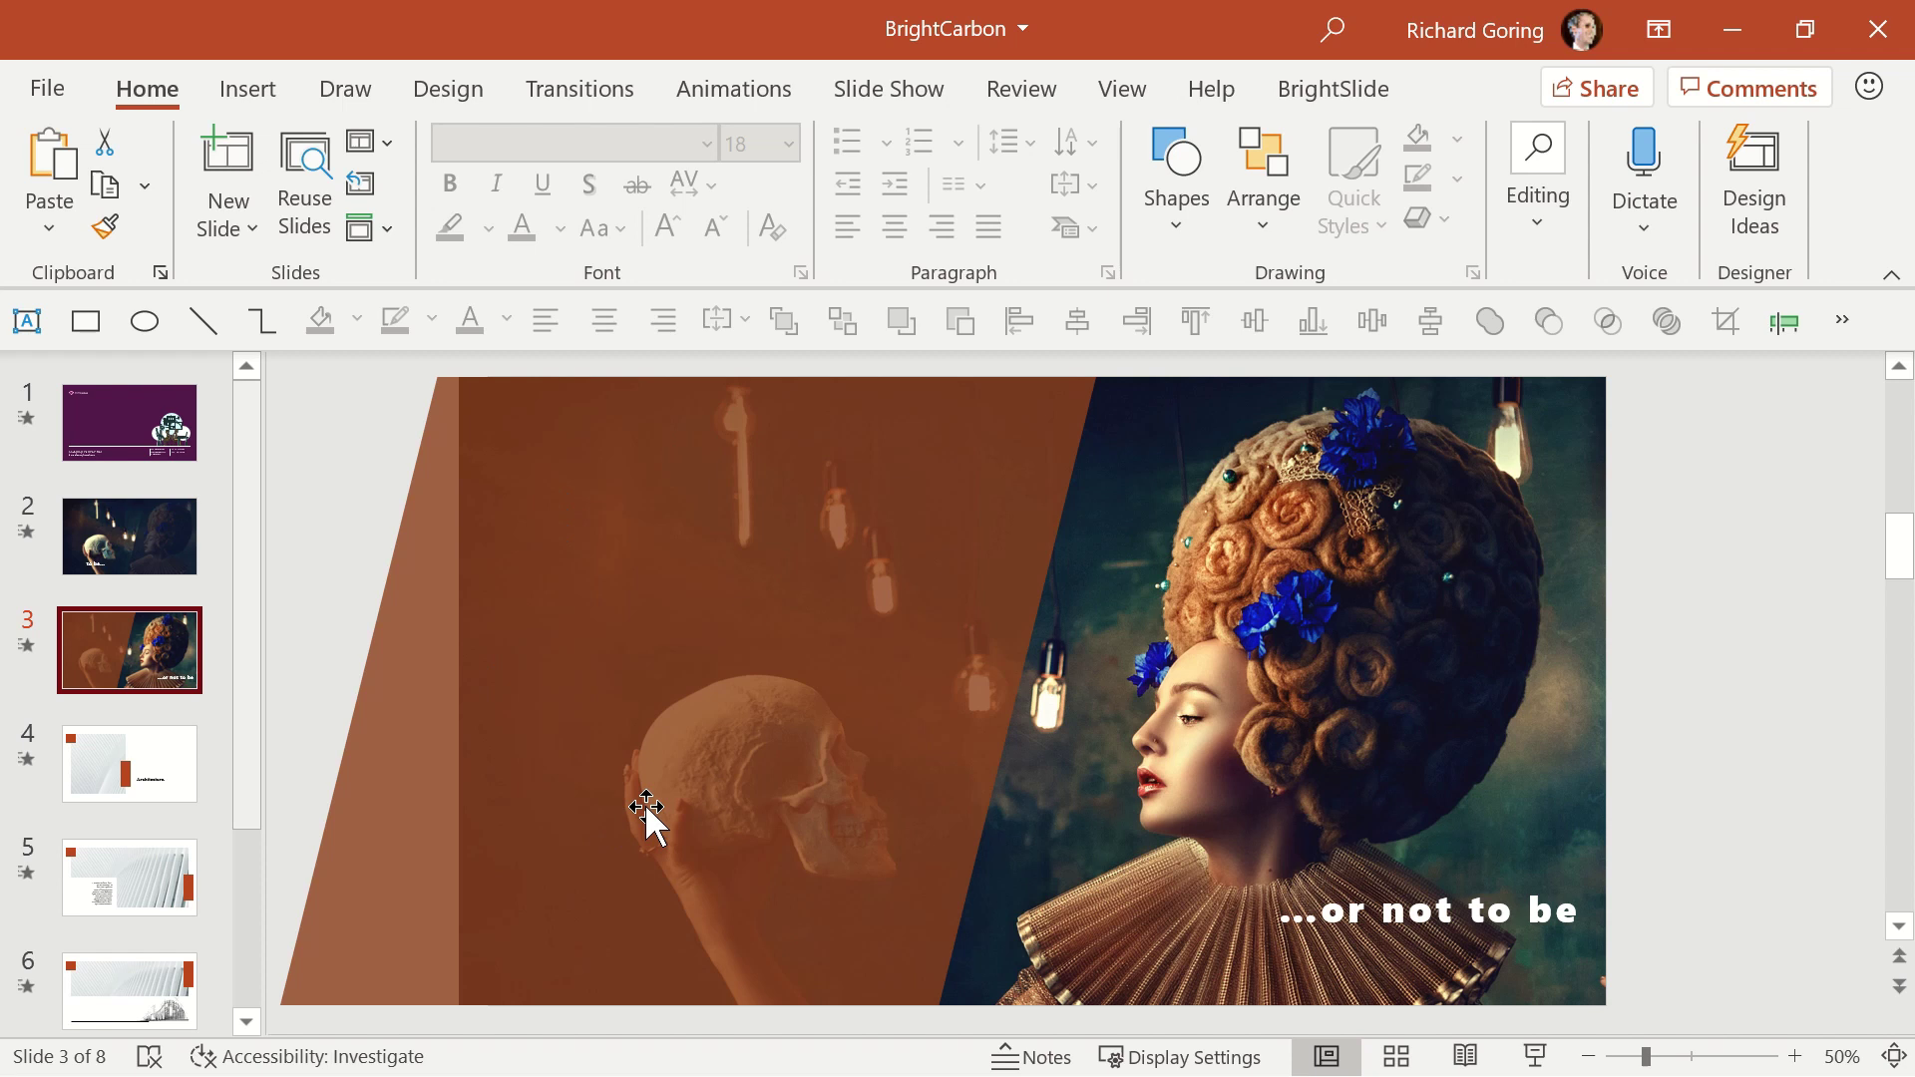
click(1125, 709)
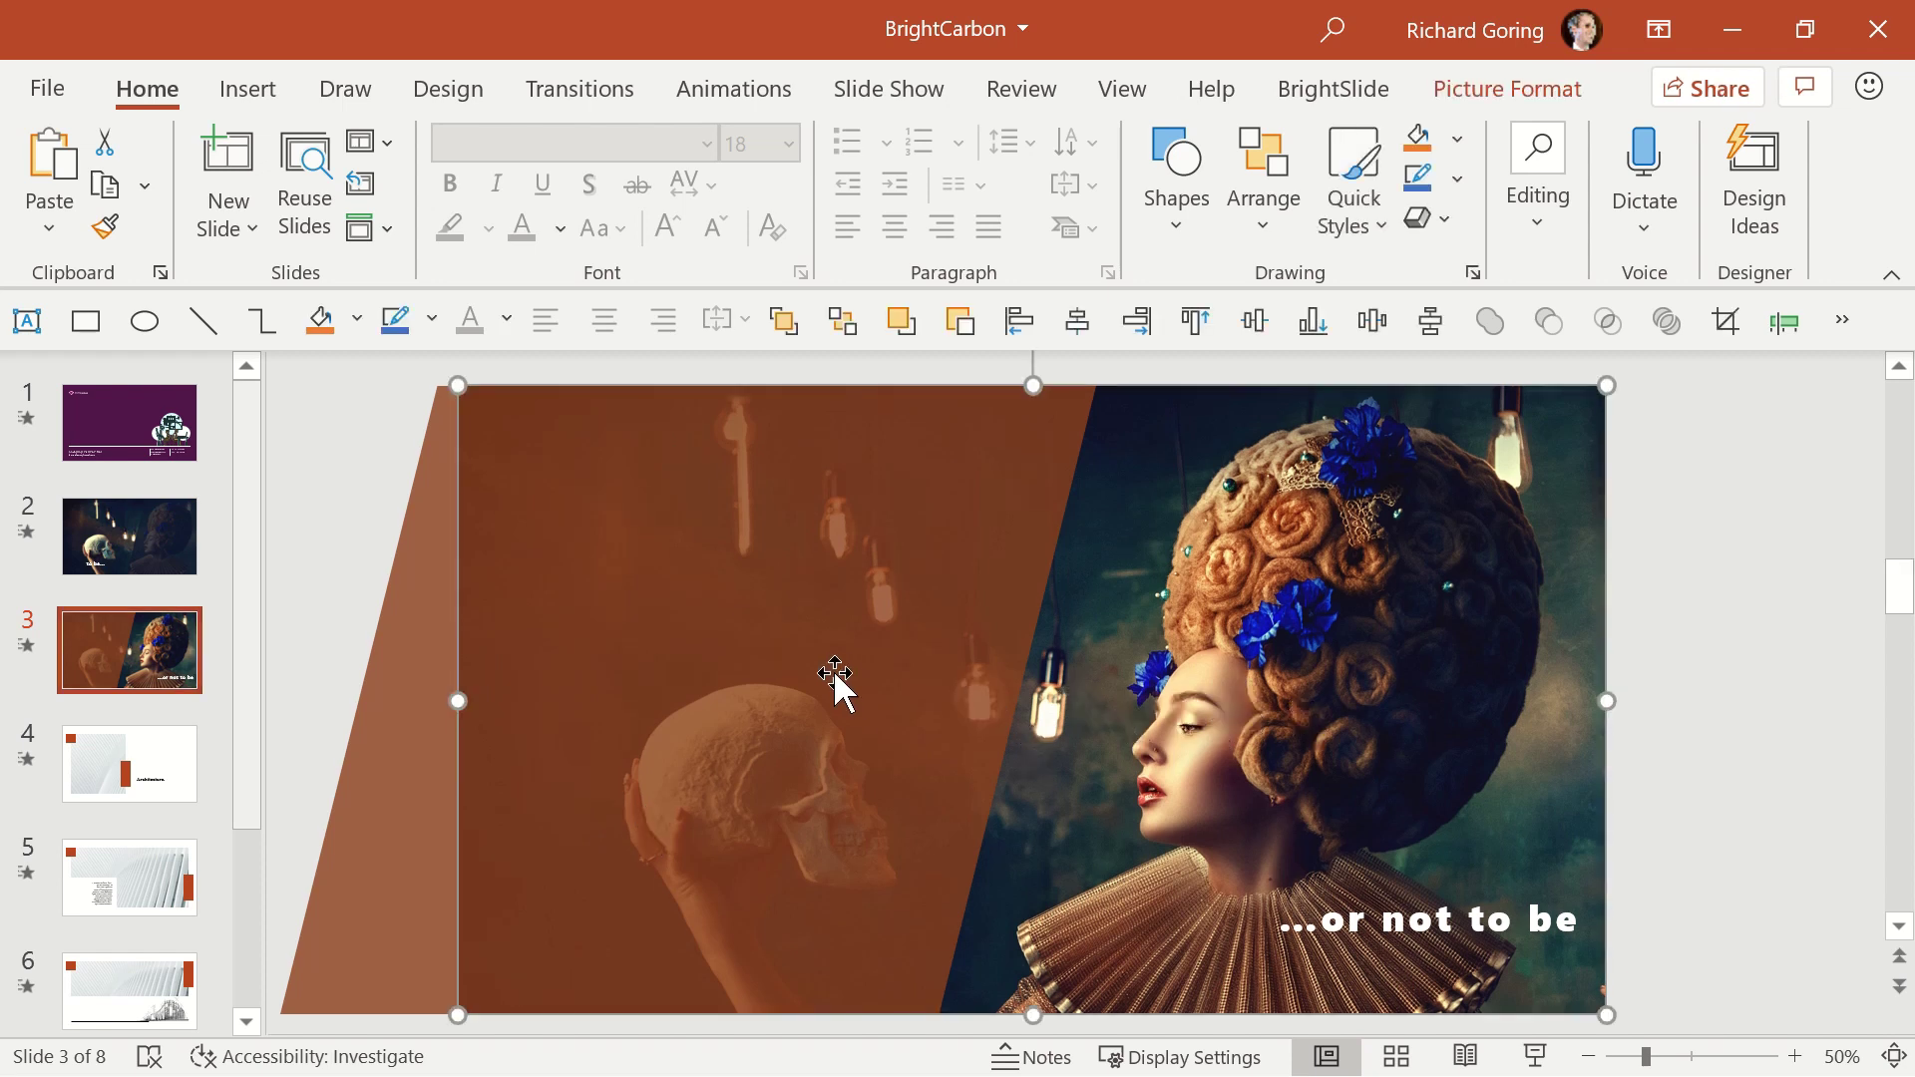
click(163, 557)
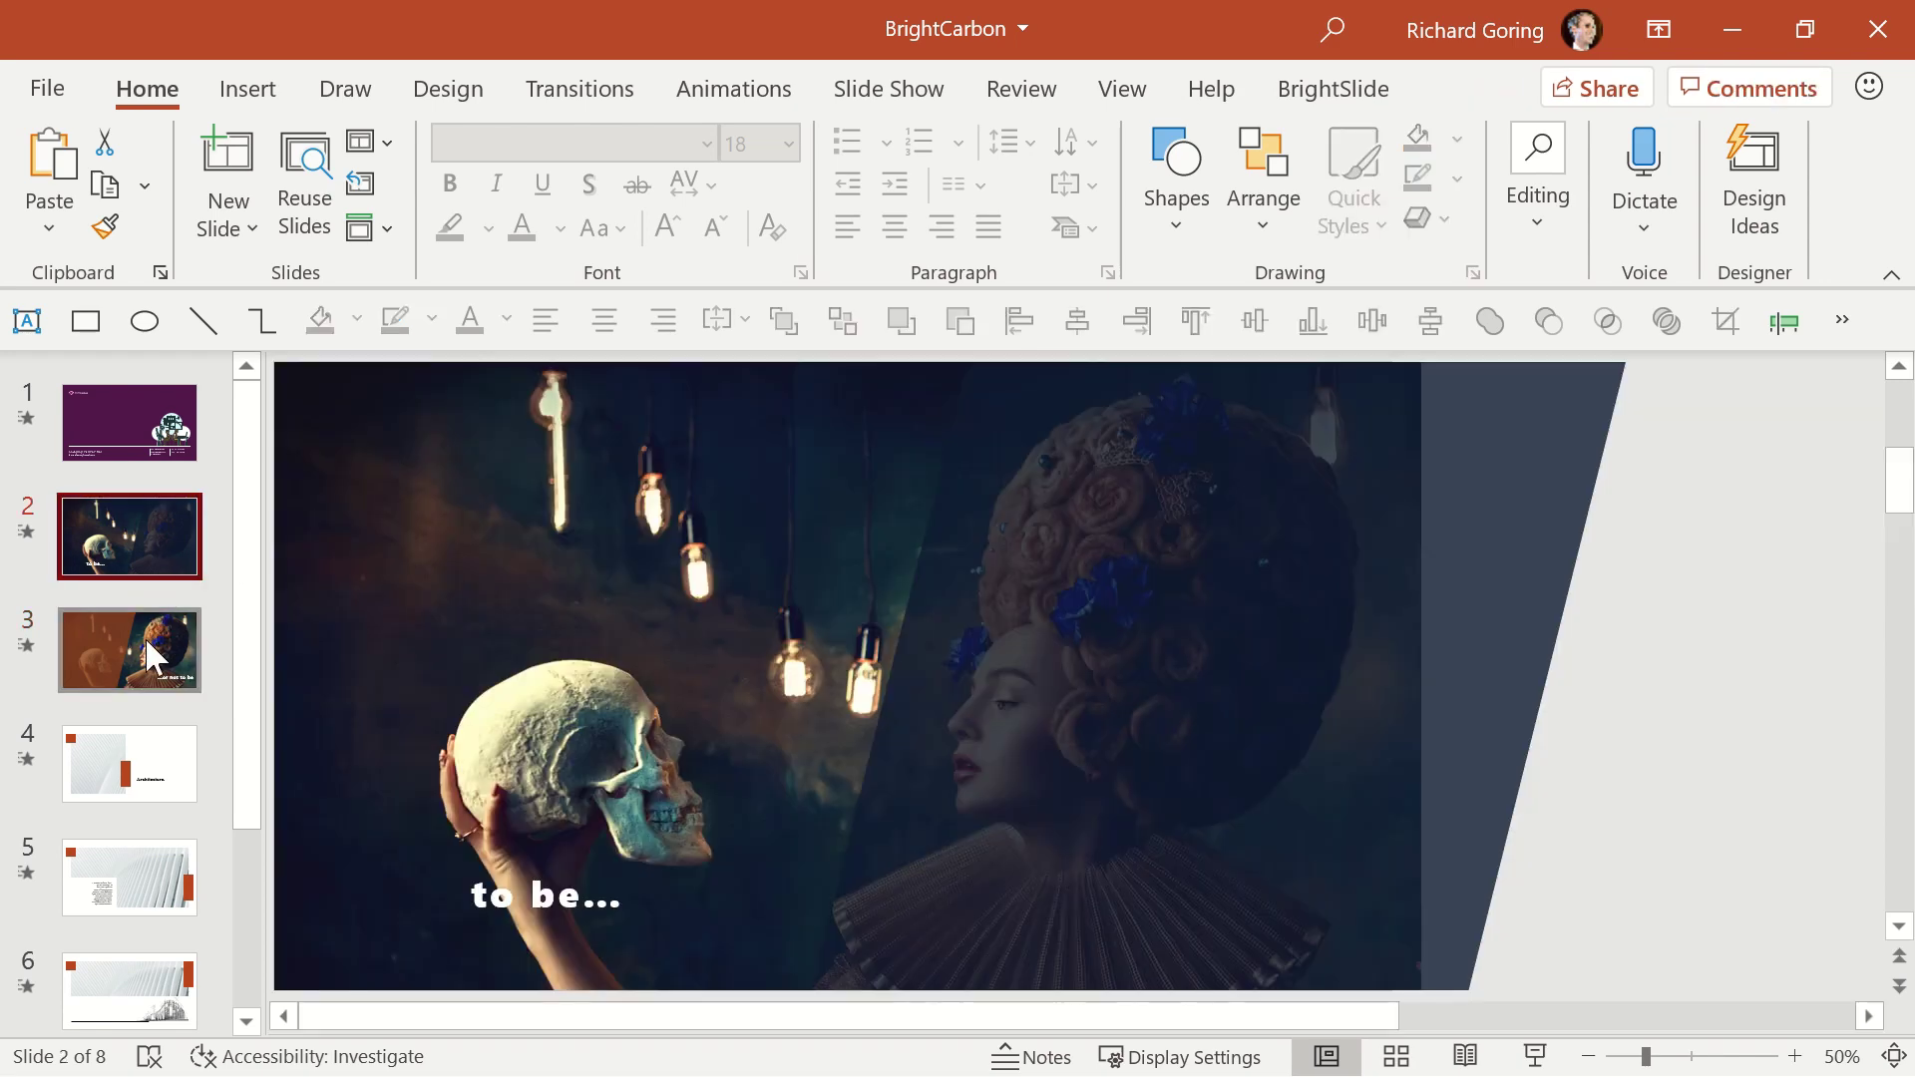
click(147, 653)
click(127, 538)
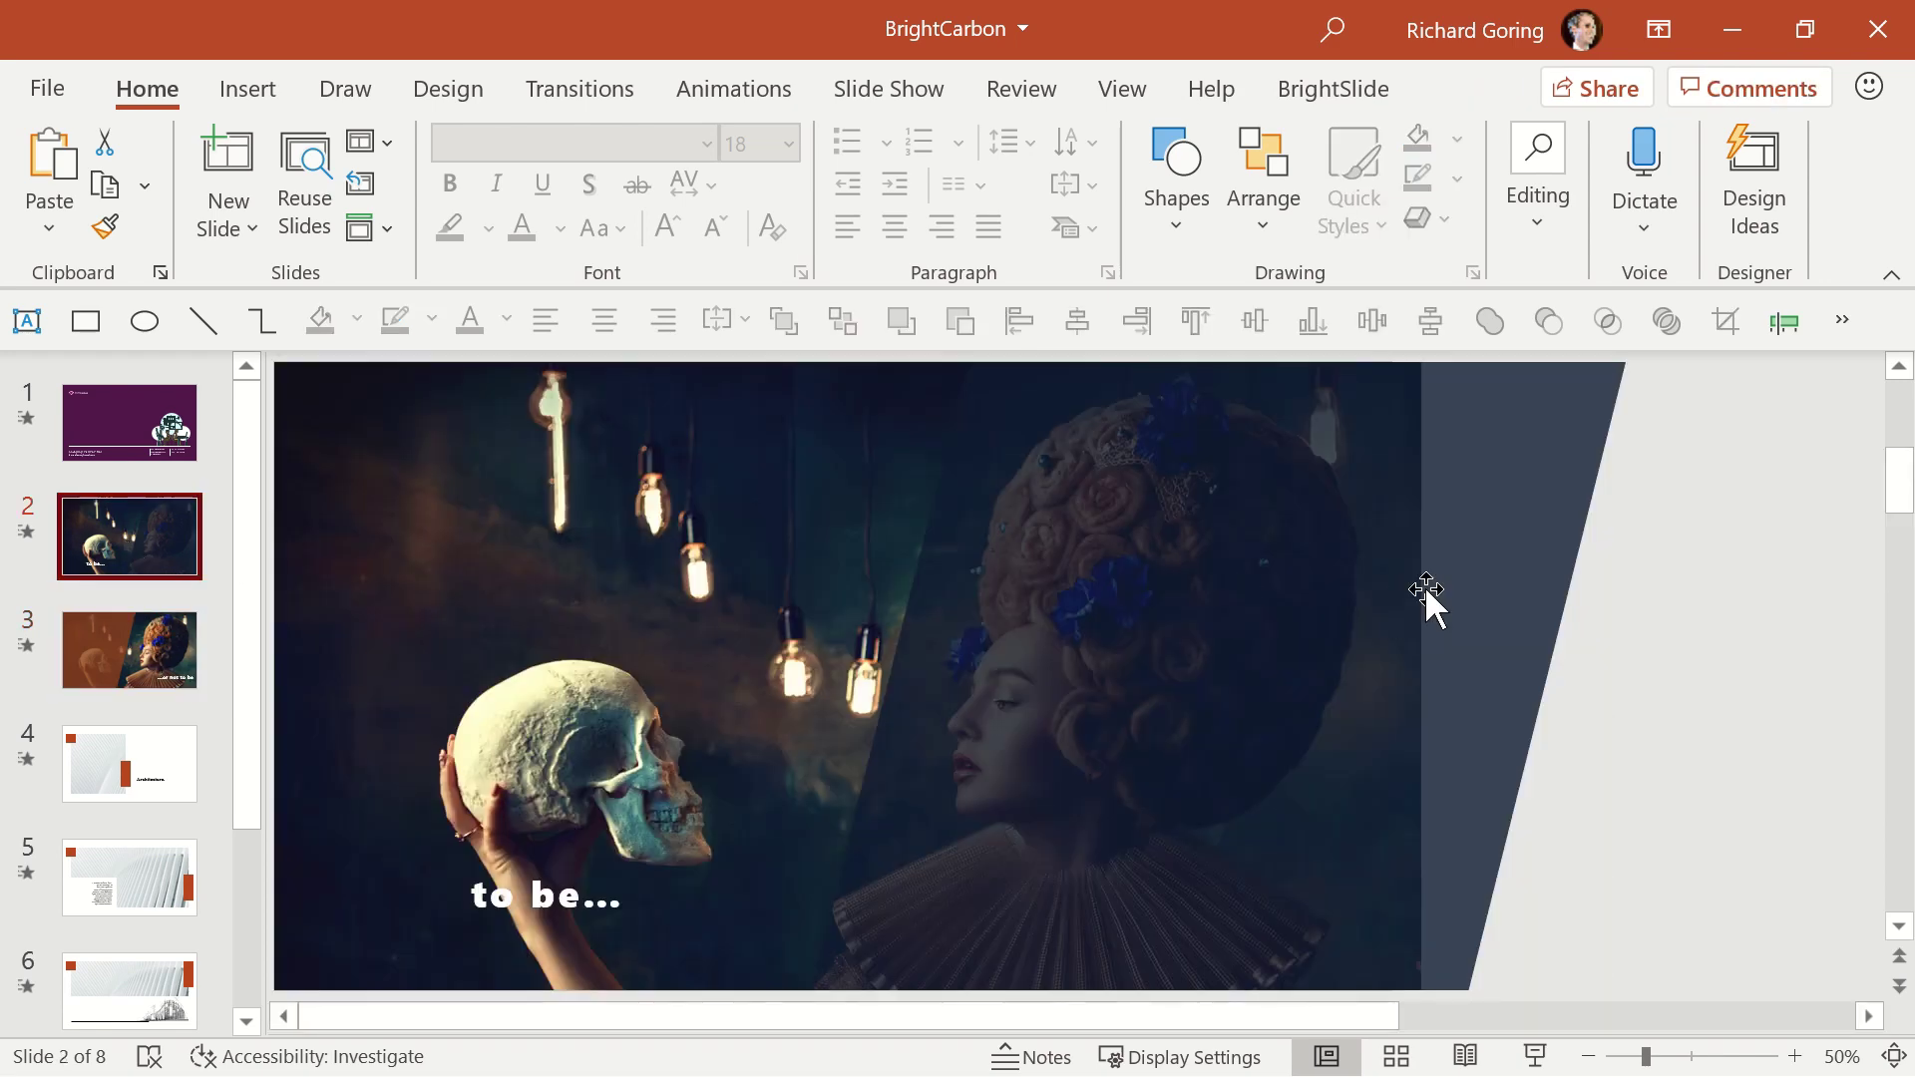
Trial-move slide 2's dark overlay over the skull, undo it, and compare slides 3 and 2 again.
drag(1296, 676, 612, 692)
key(ctrl+z)
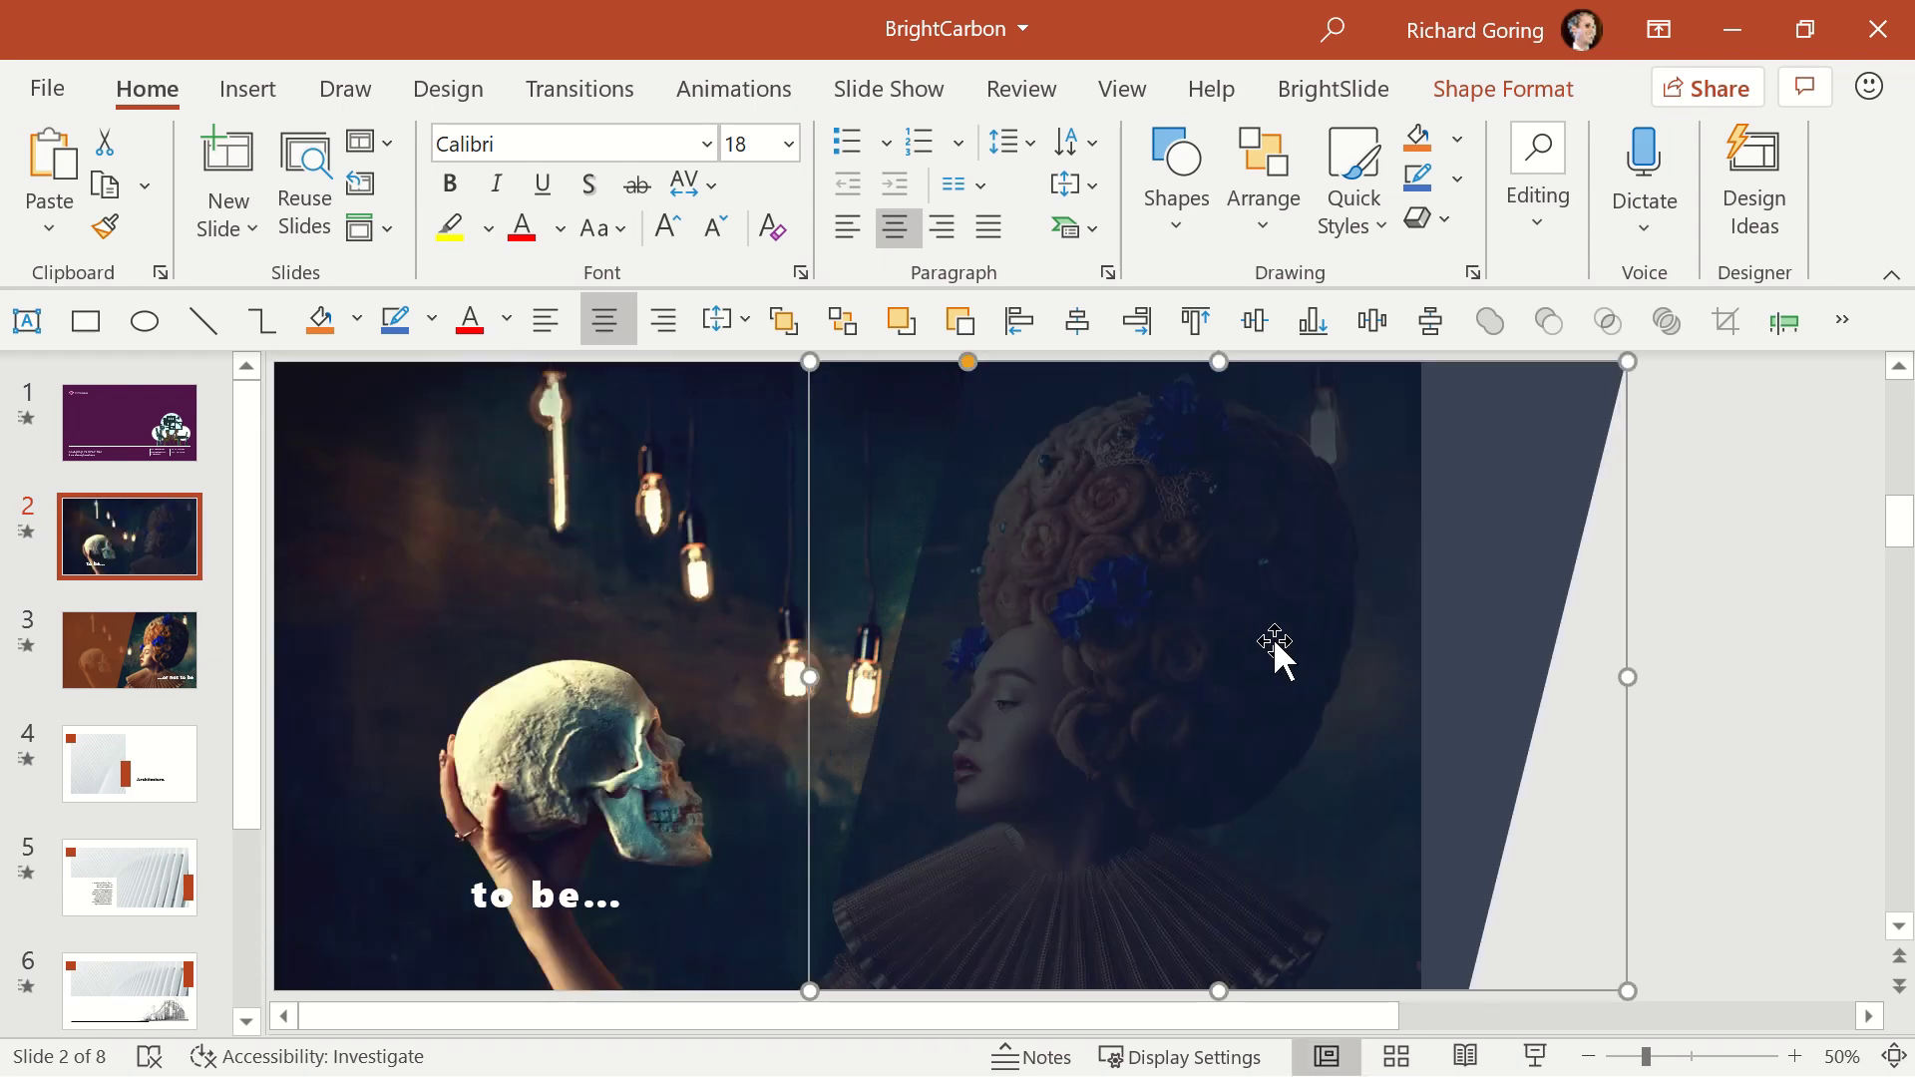
click(94, 638)
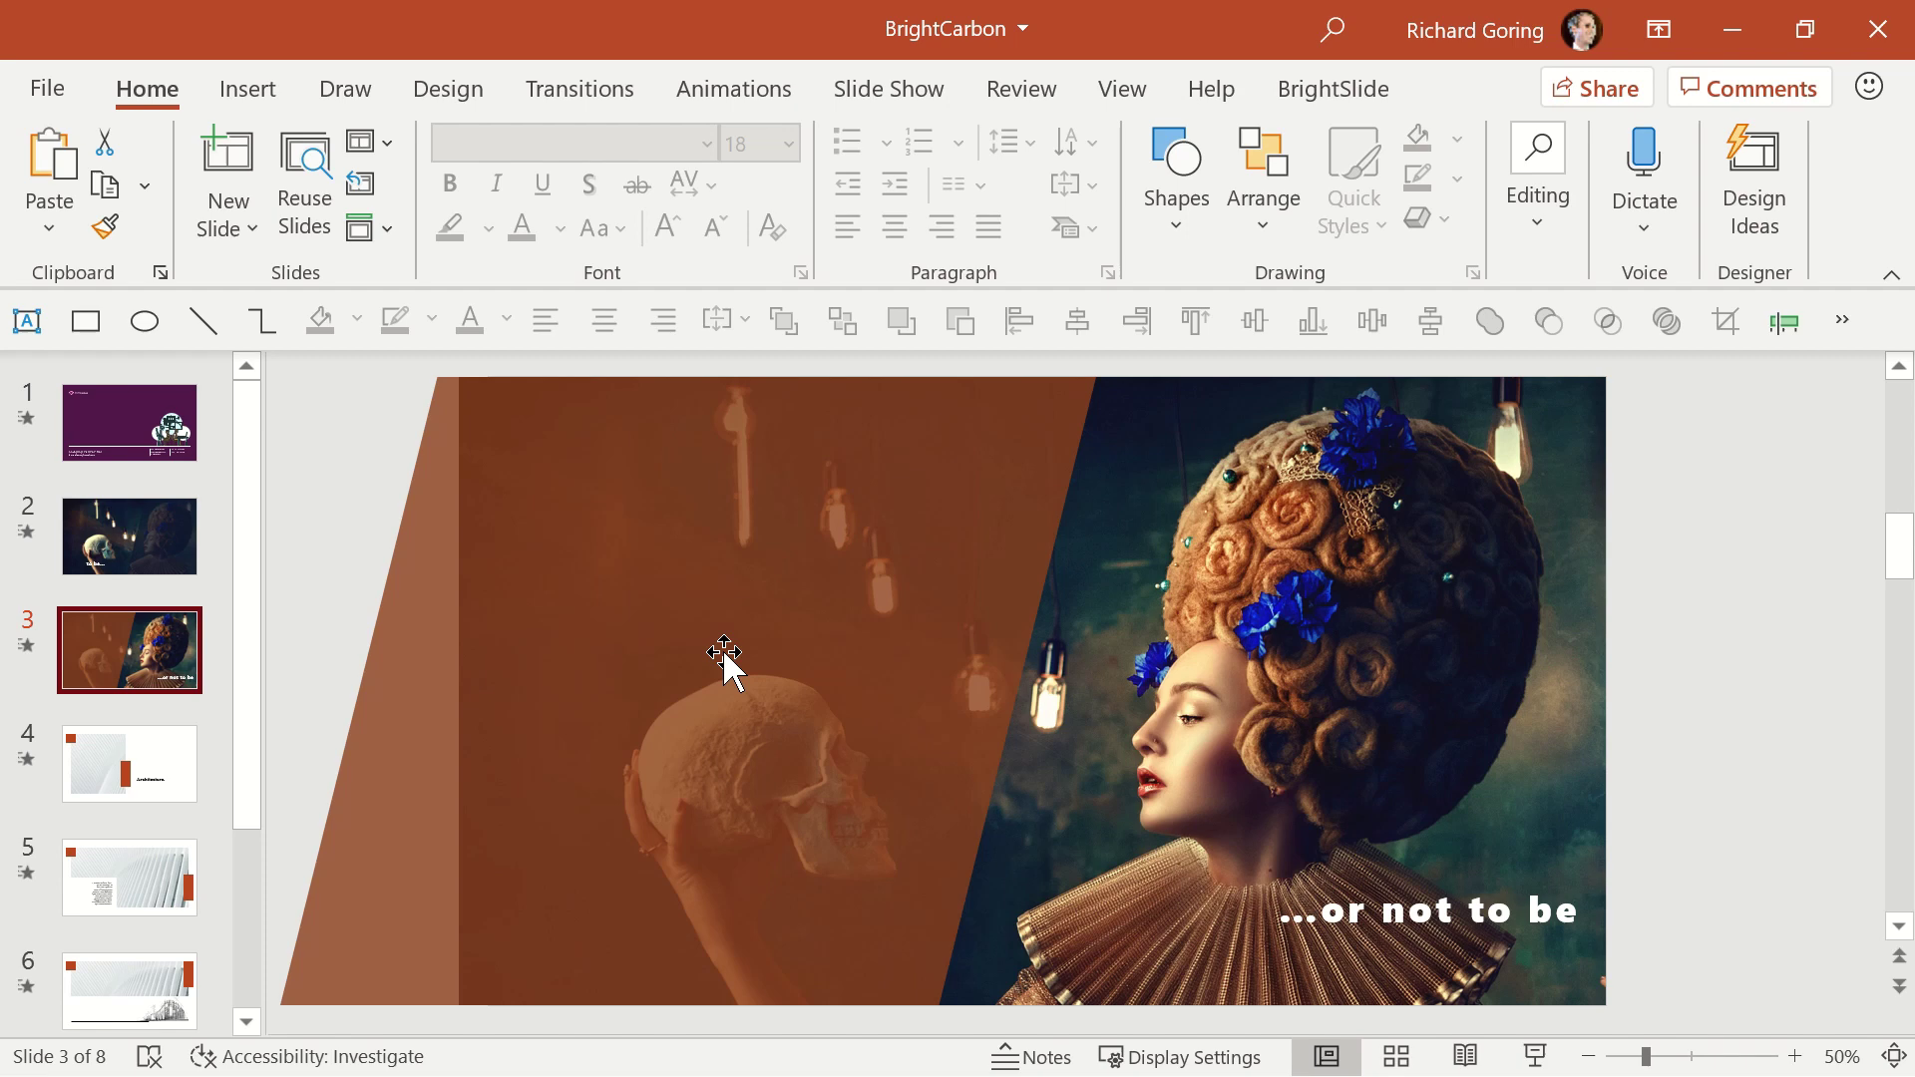
click(153, 573)
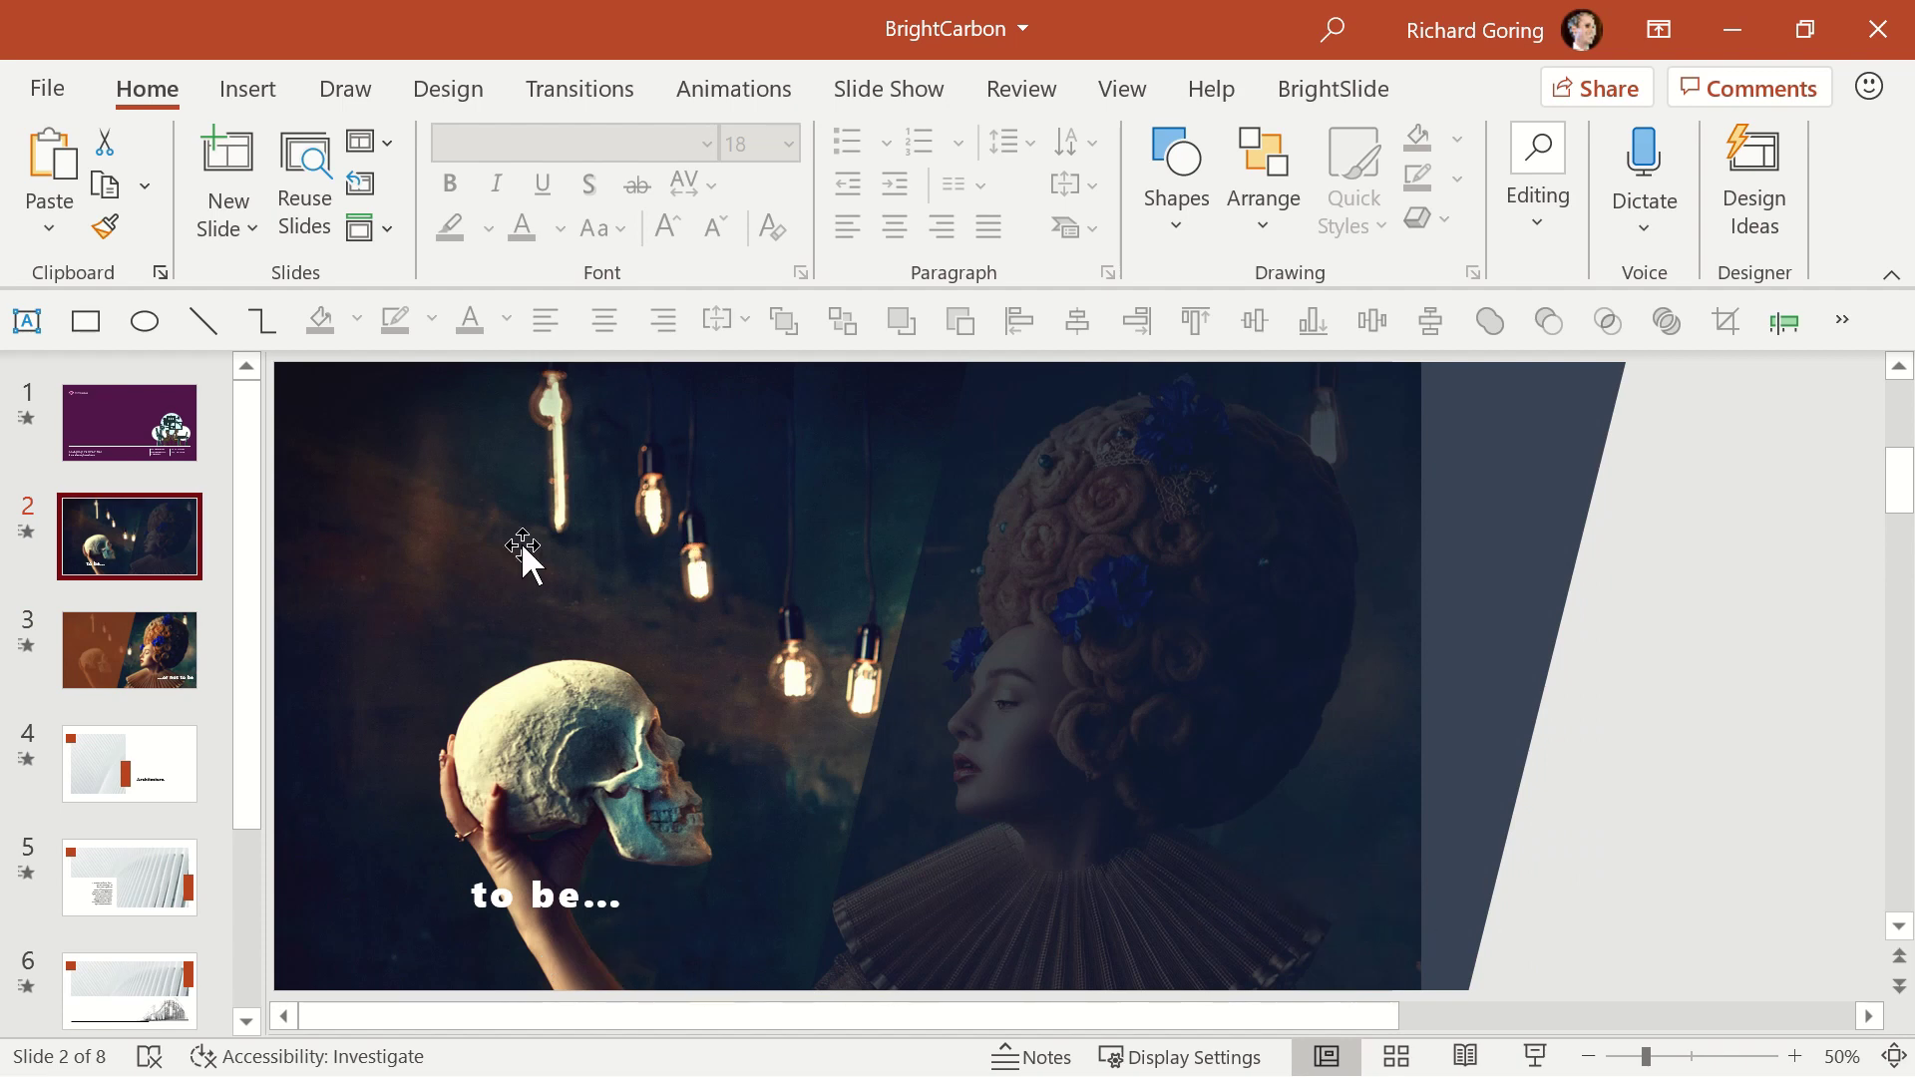
click(121, 656)
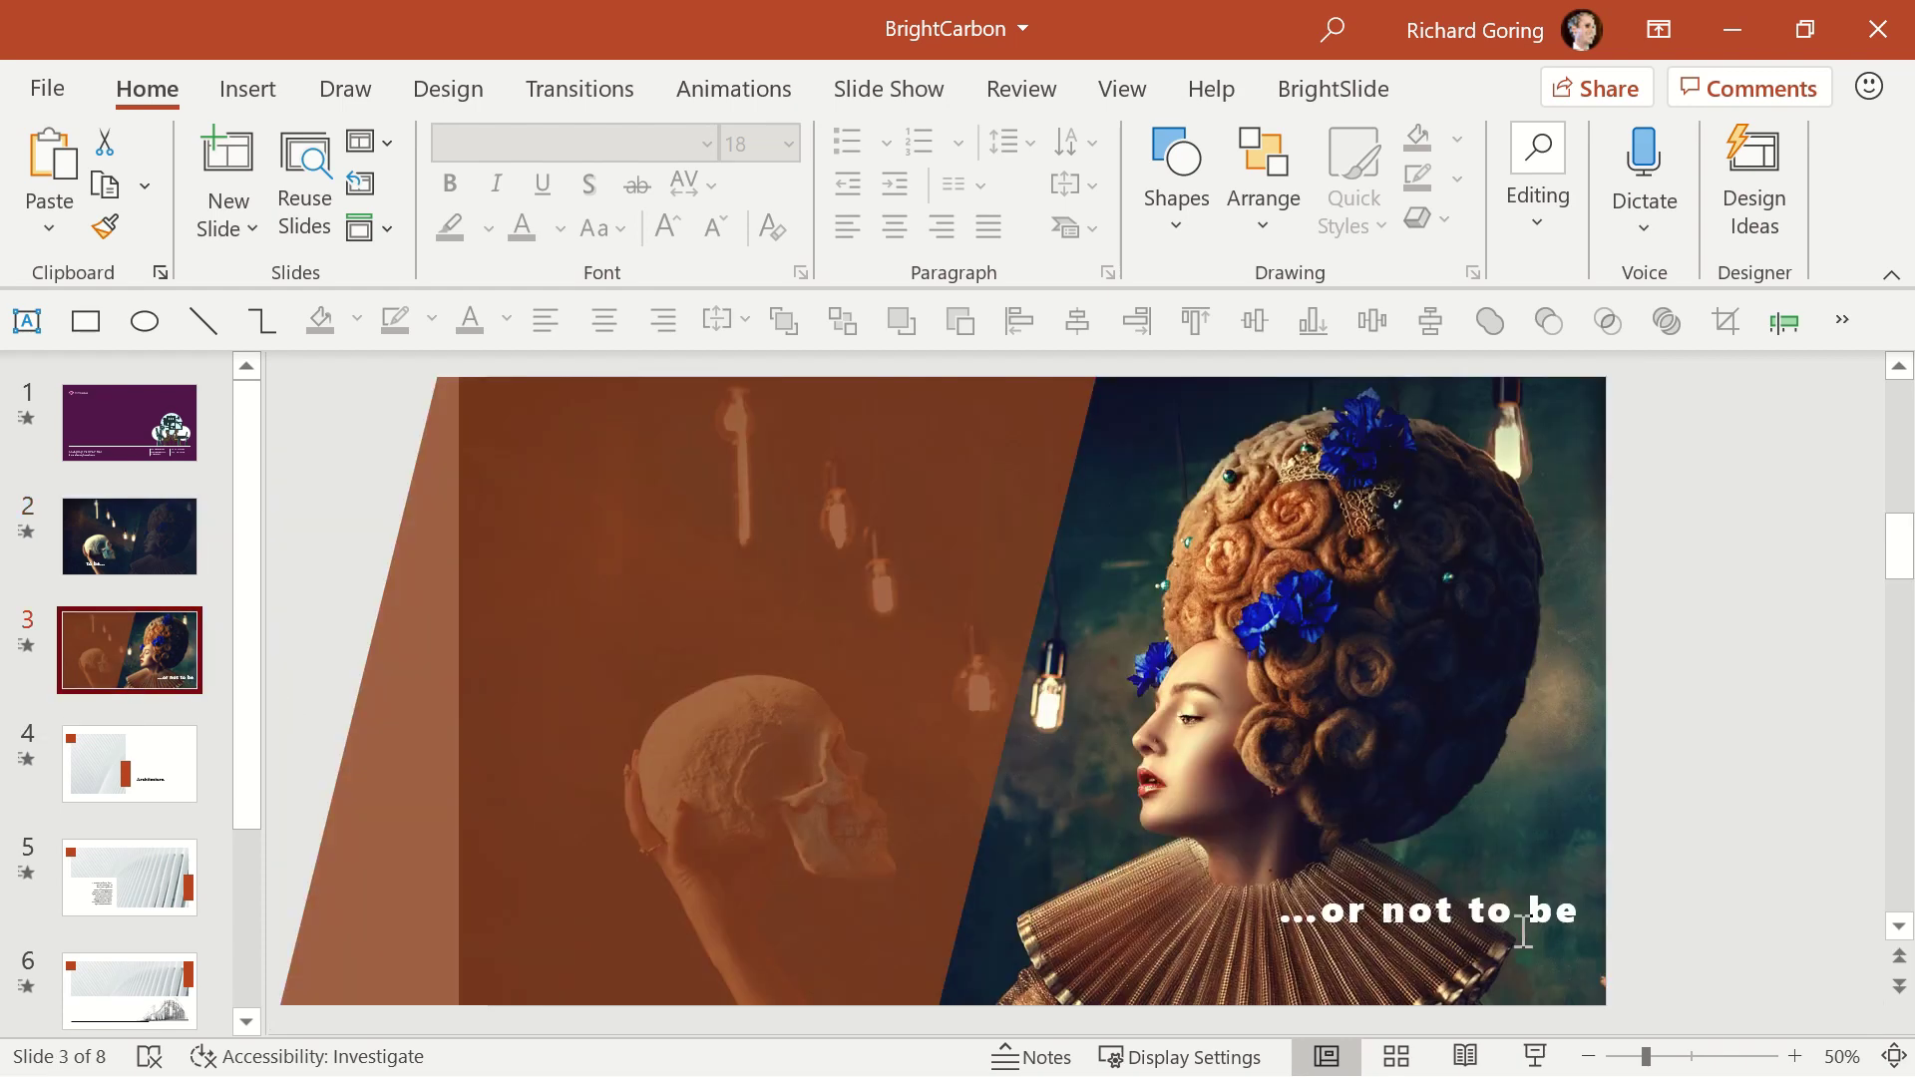
click(122, 530)
On slide 2, trial-move the off-slide 'or not' caption onto the photo, then revert it.
click(128, 654)
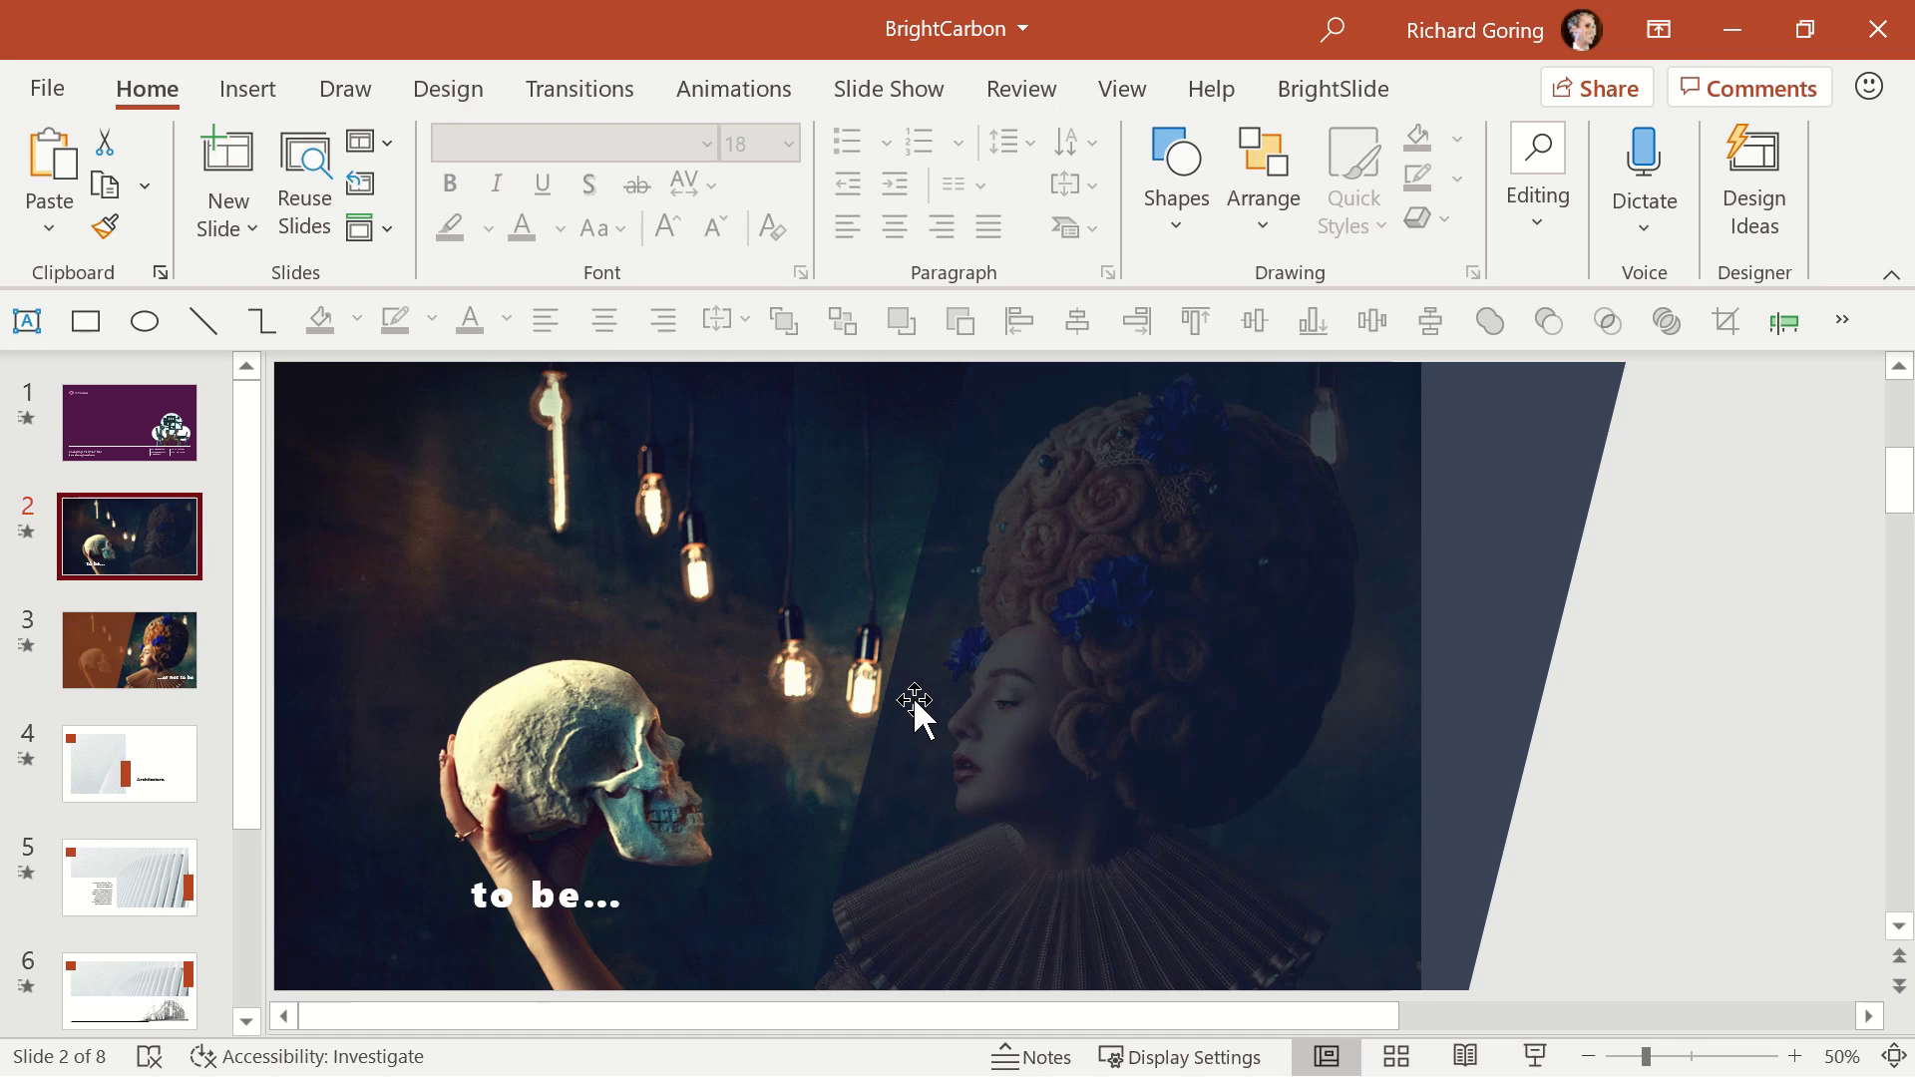
drag(1323, 1018, 1697, 1004)
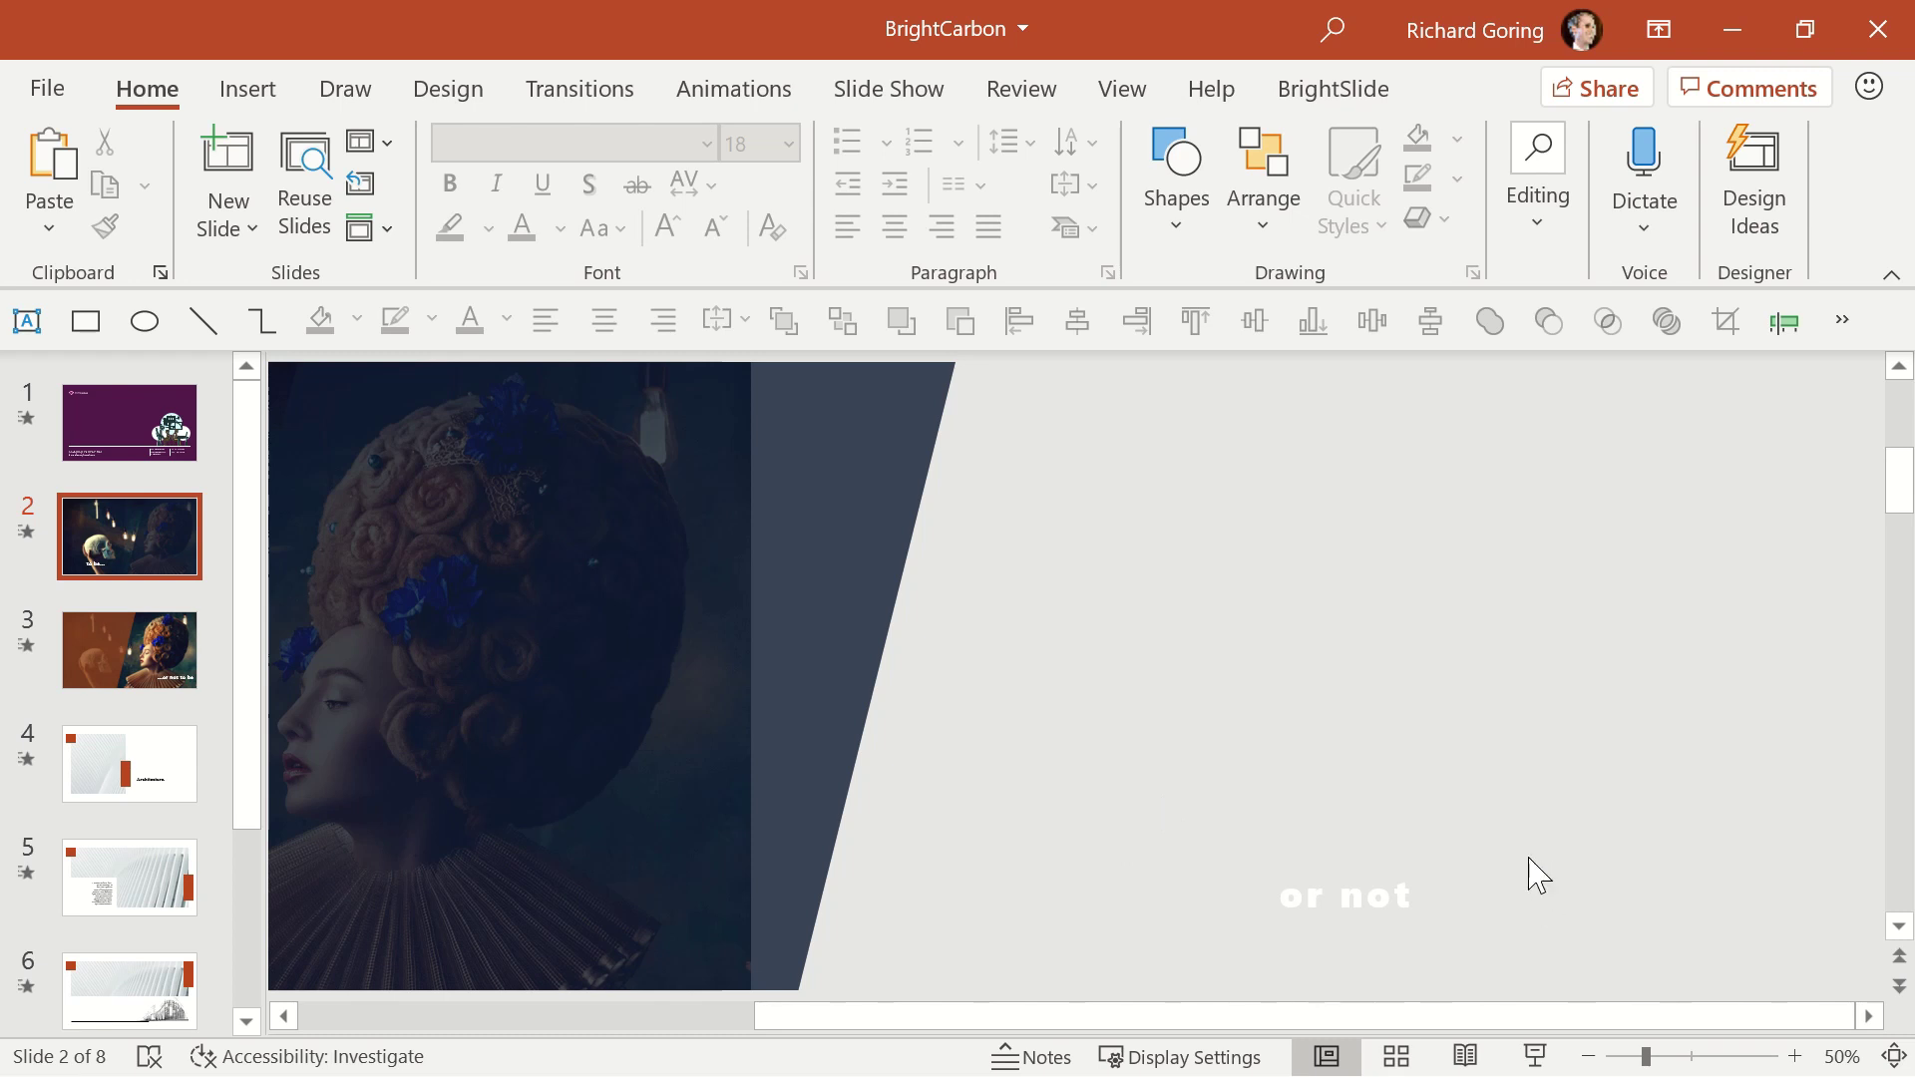
drag(1404, 896, 678, 868)
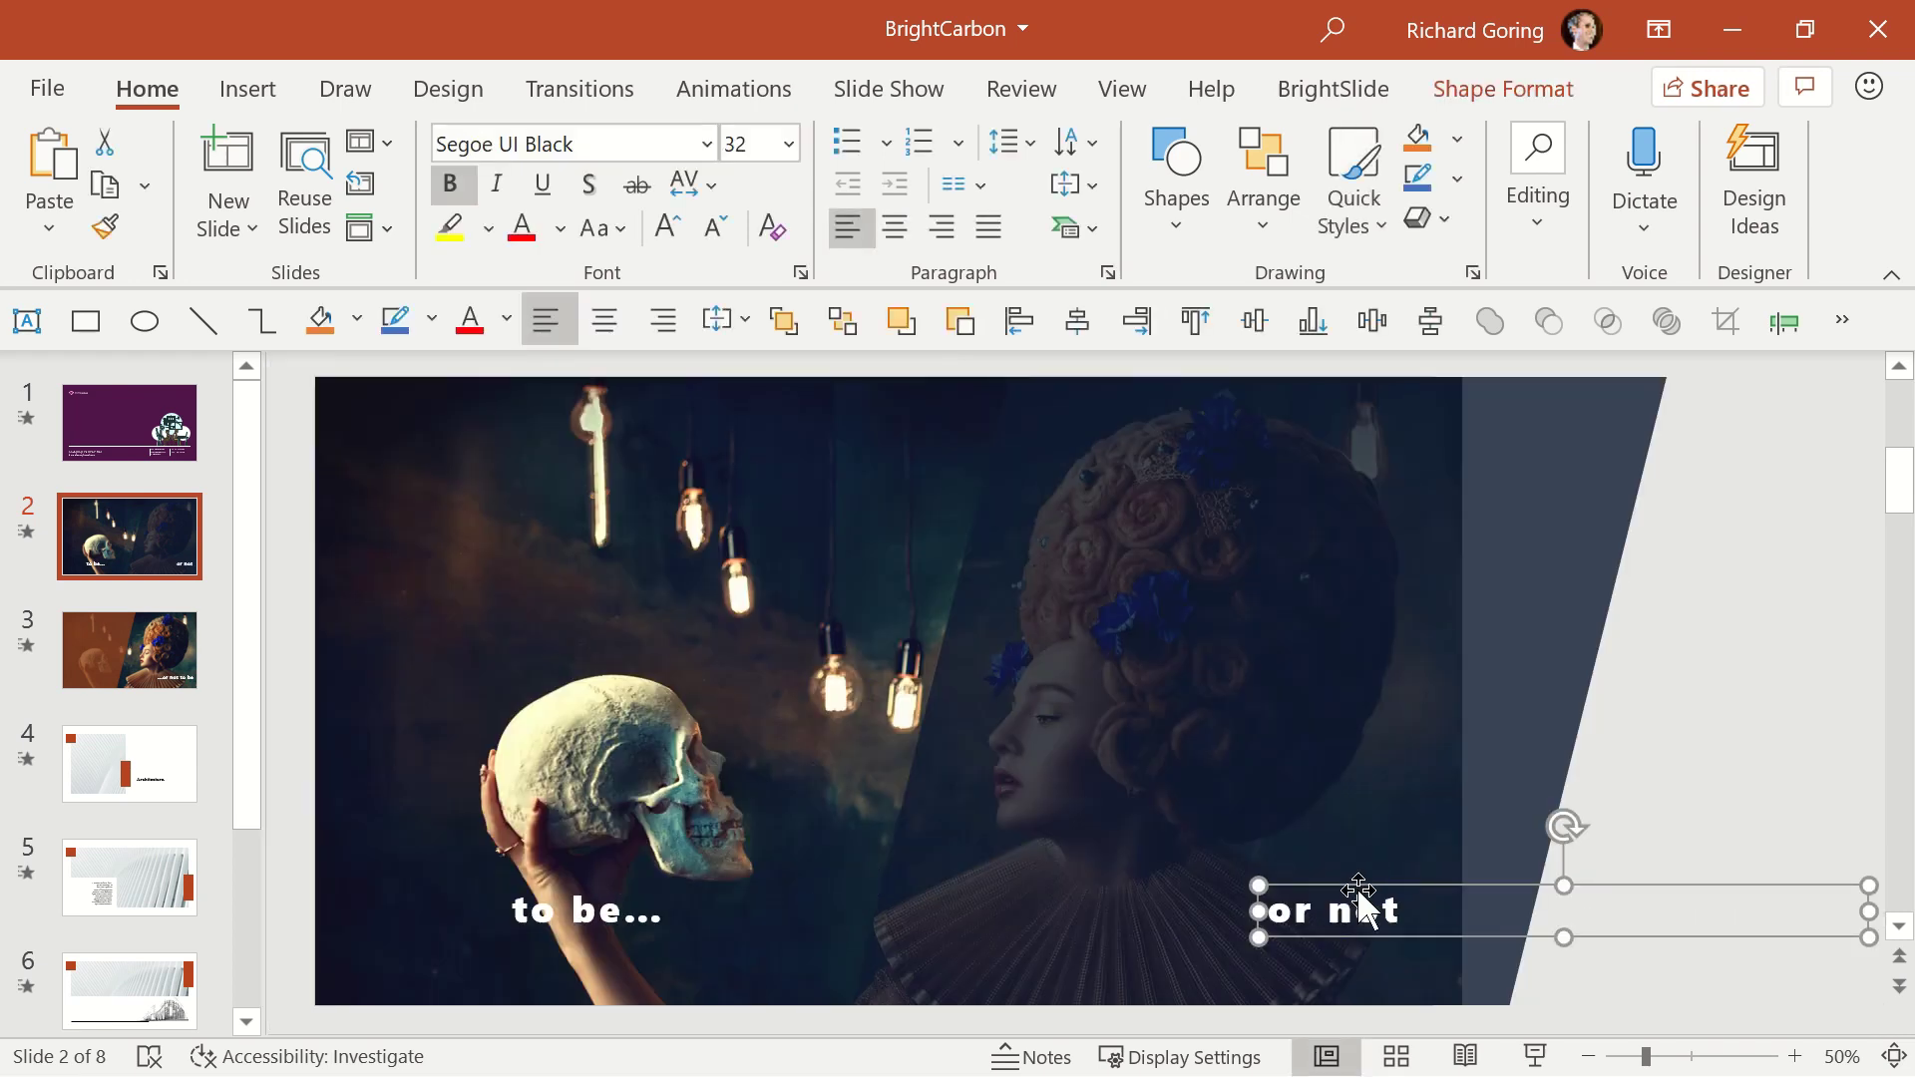
key(Delete)
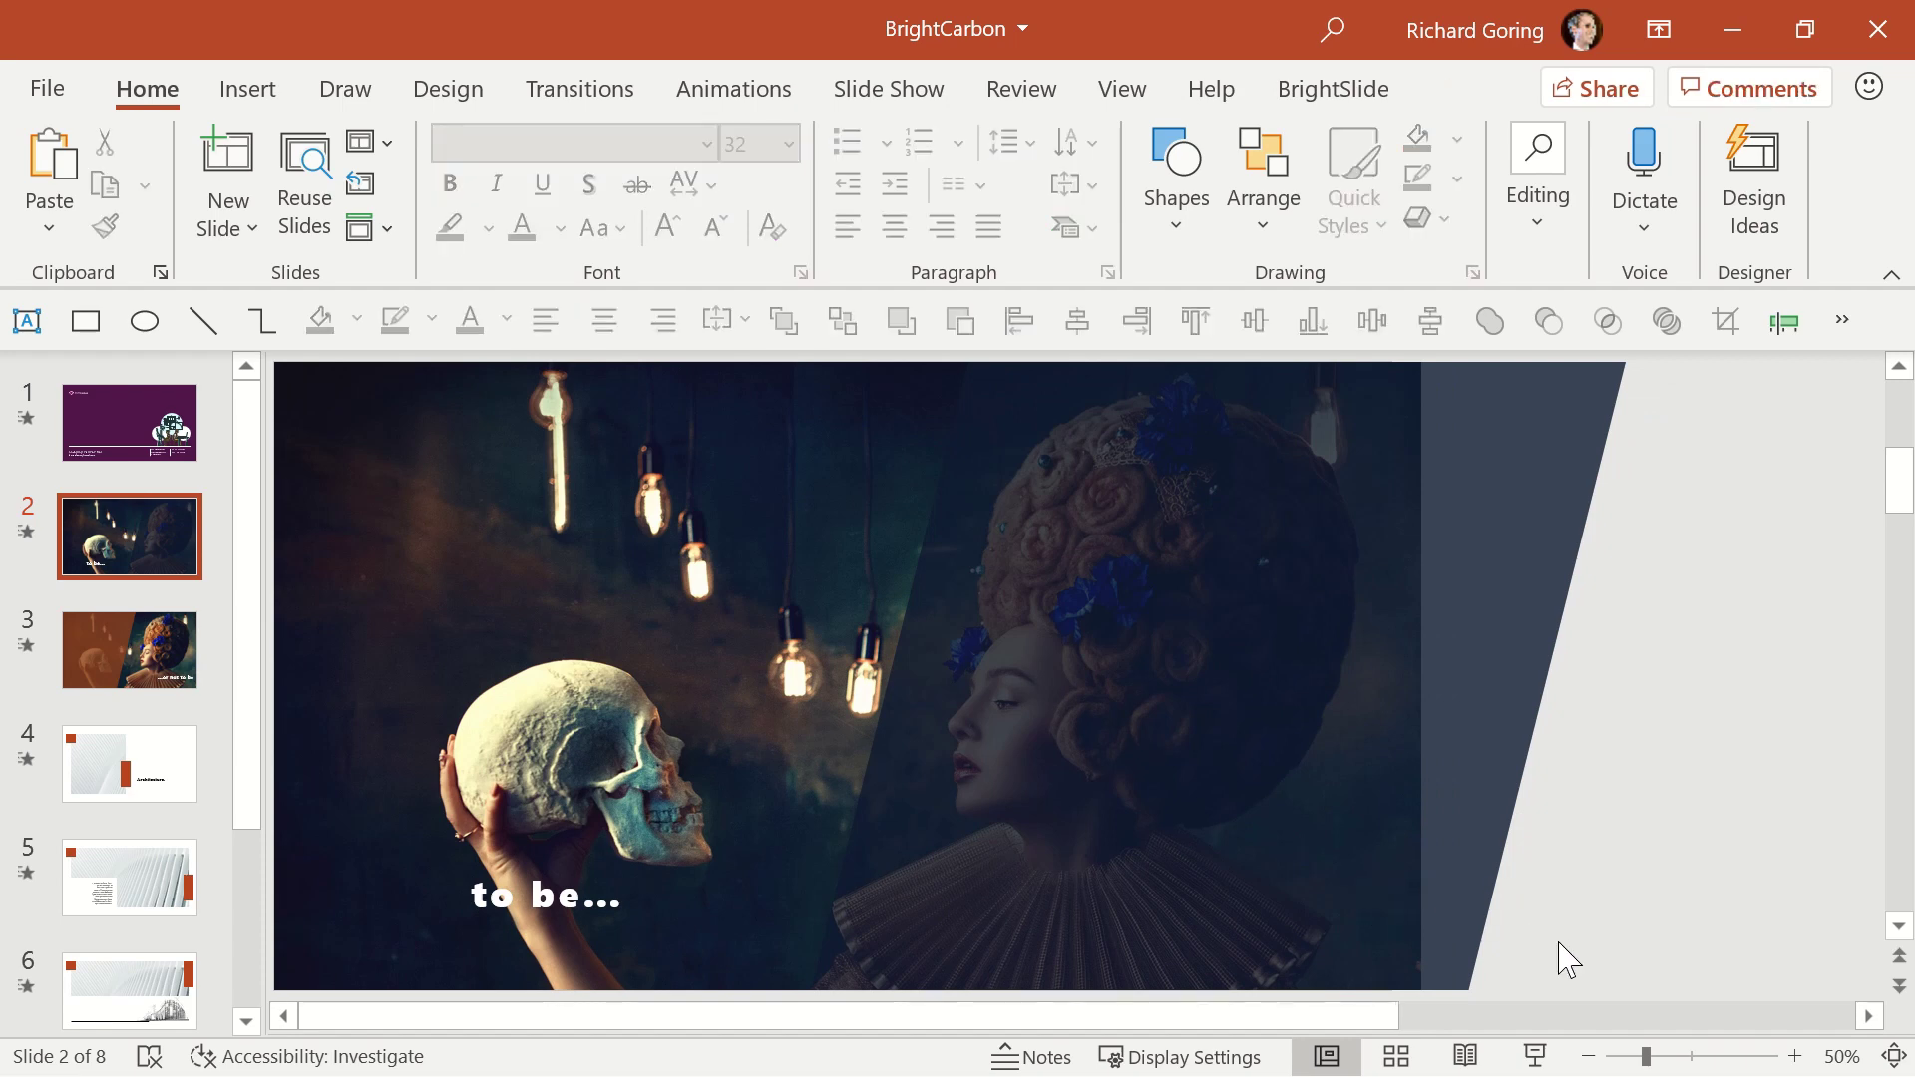
Draw a temporary level line from 'to be...' to the off-slide 'or not', then remove it.
scroll(1564, 961, down, 2)
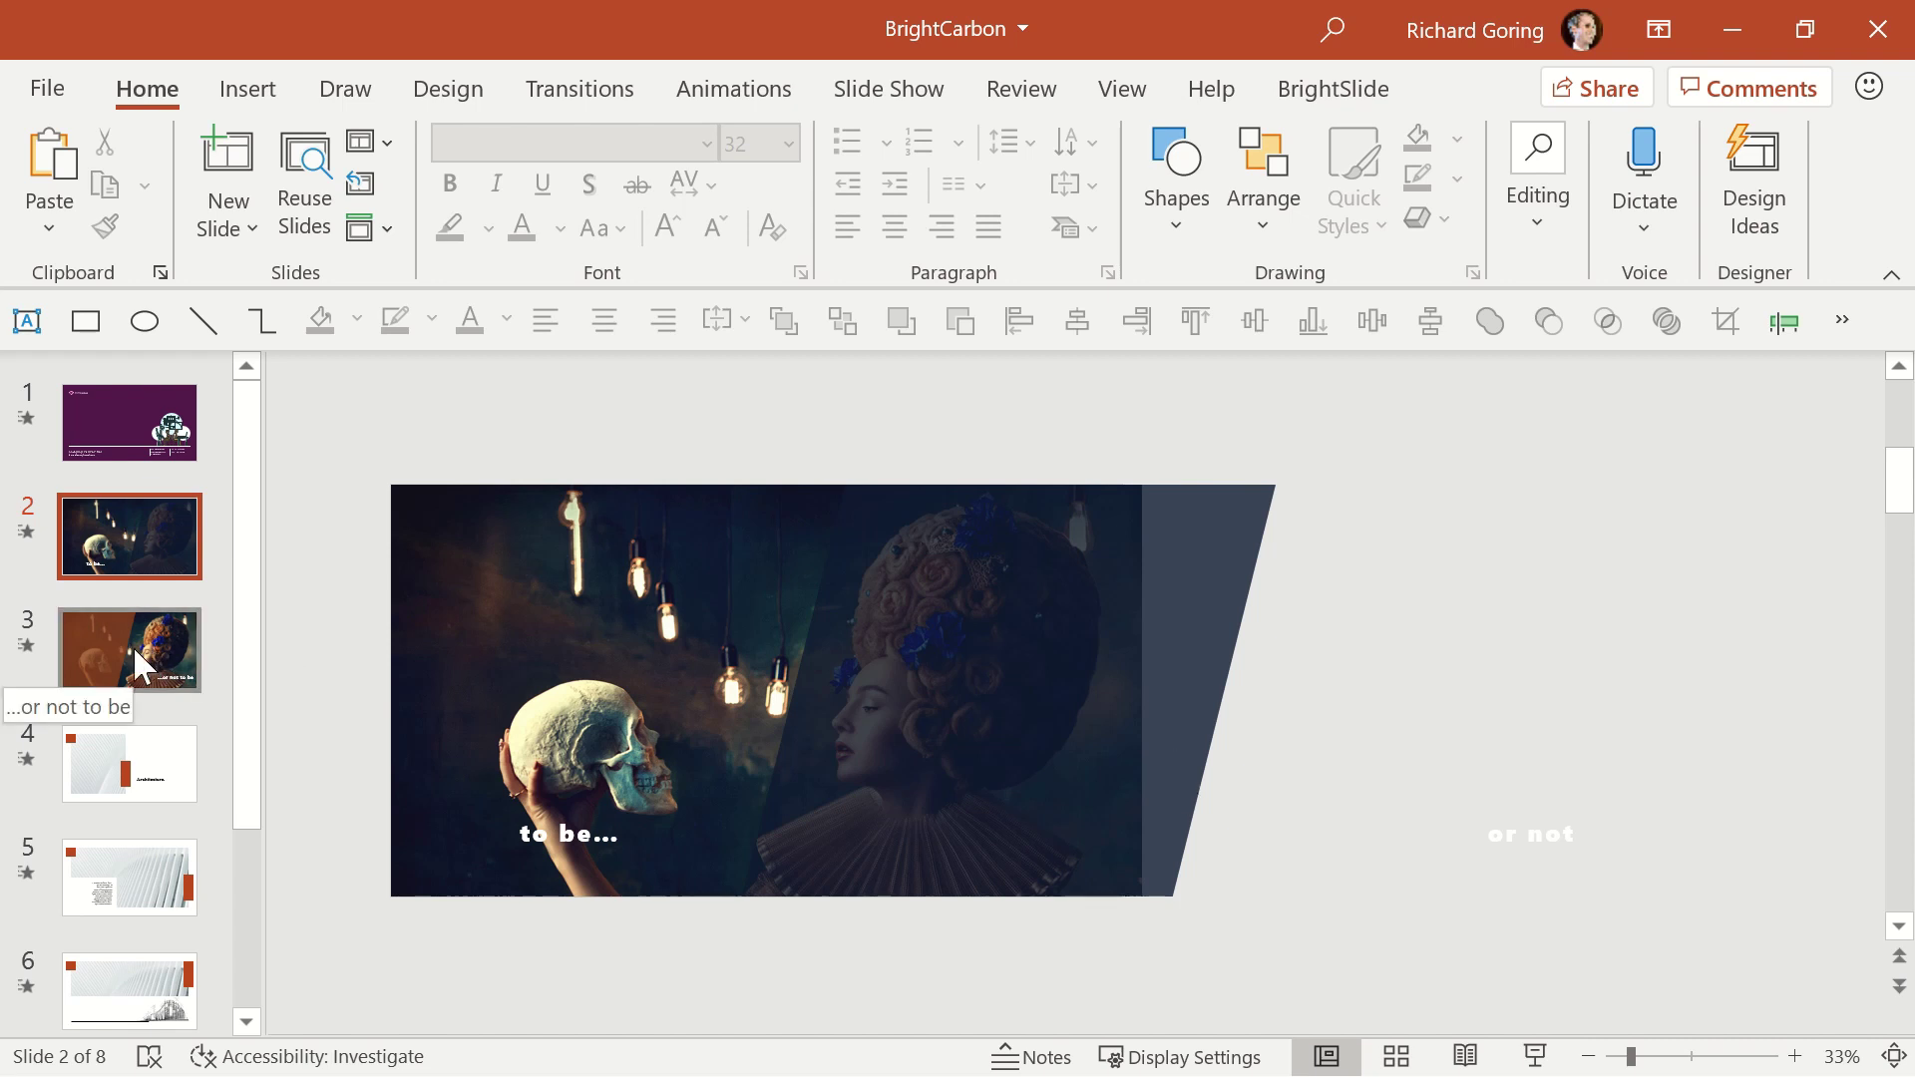
click(203, 320)
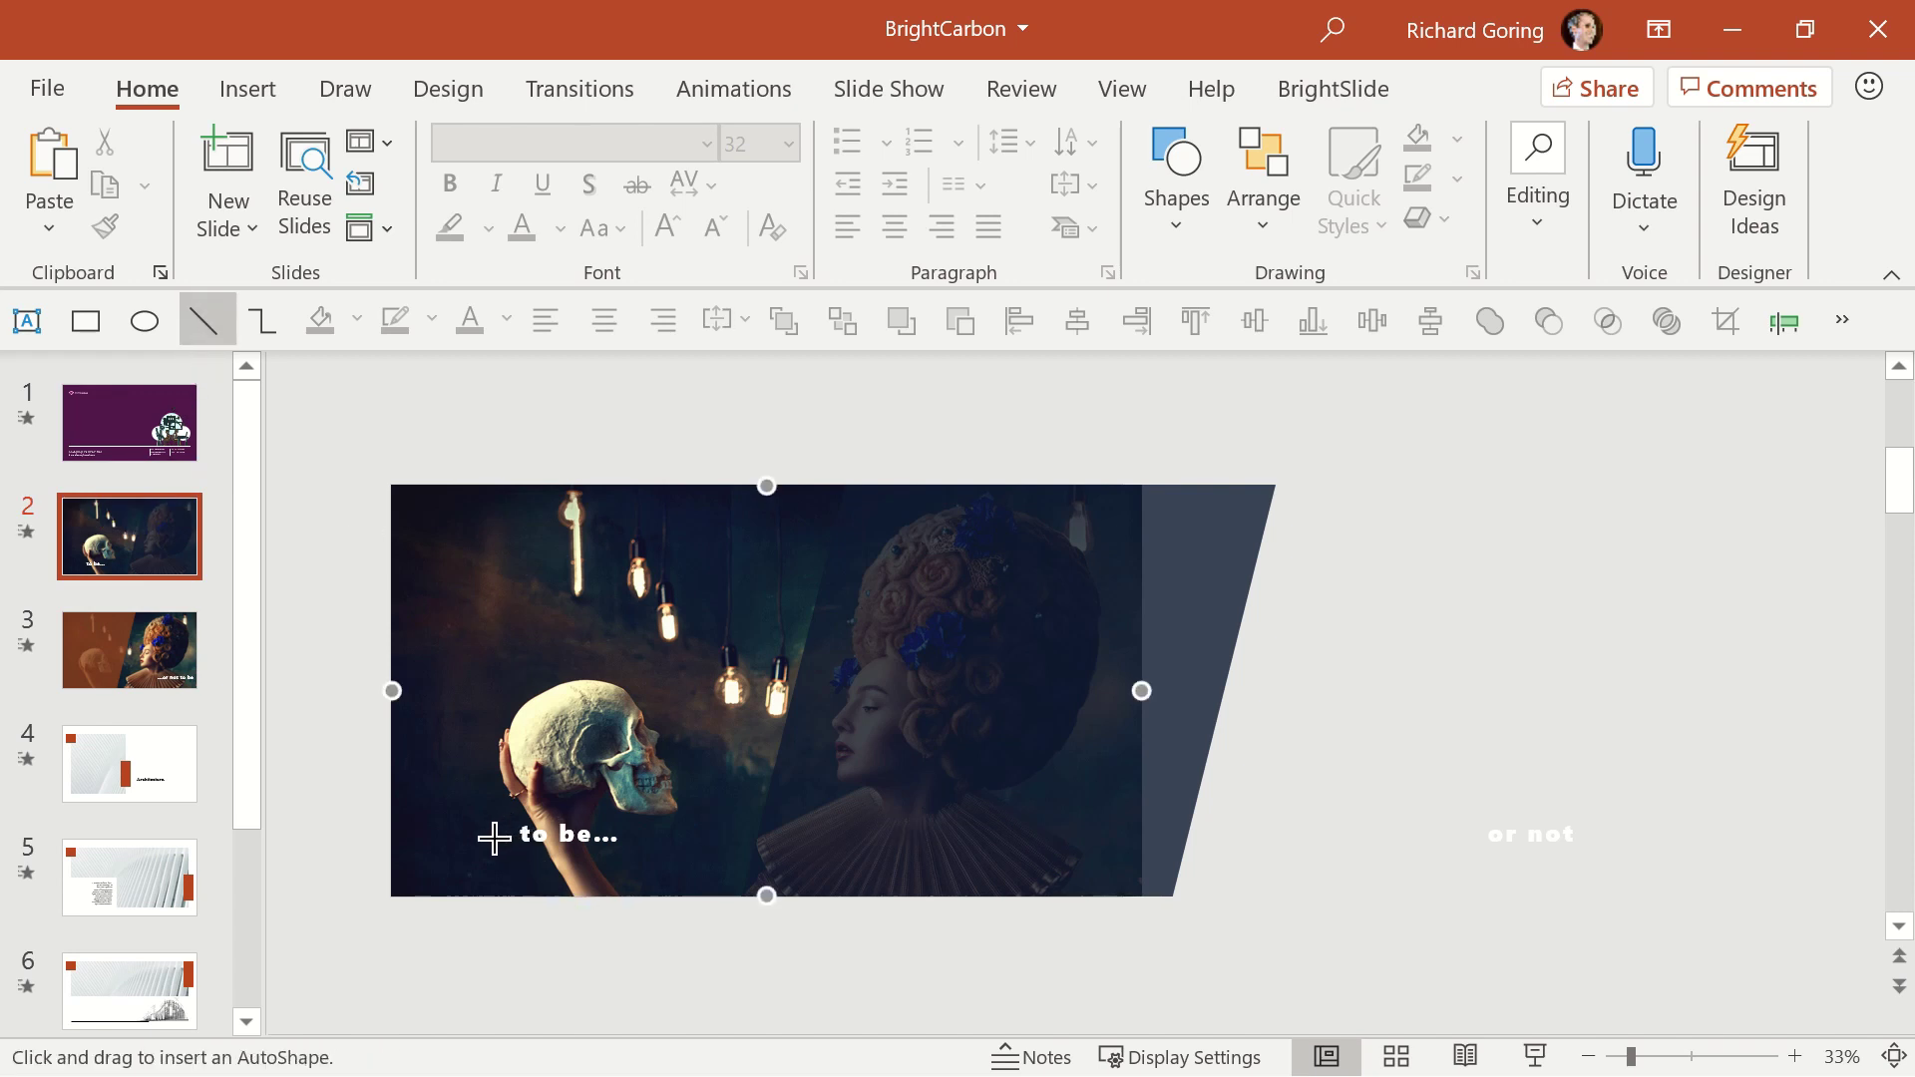
drag(483, 834, 1639, 836)
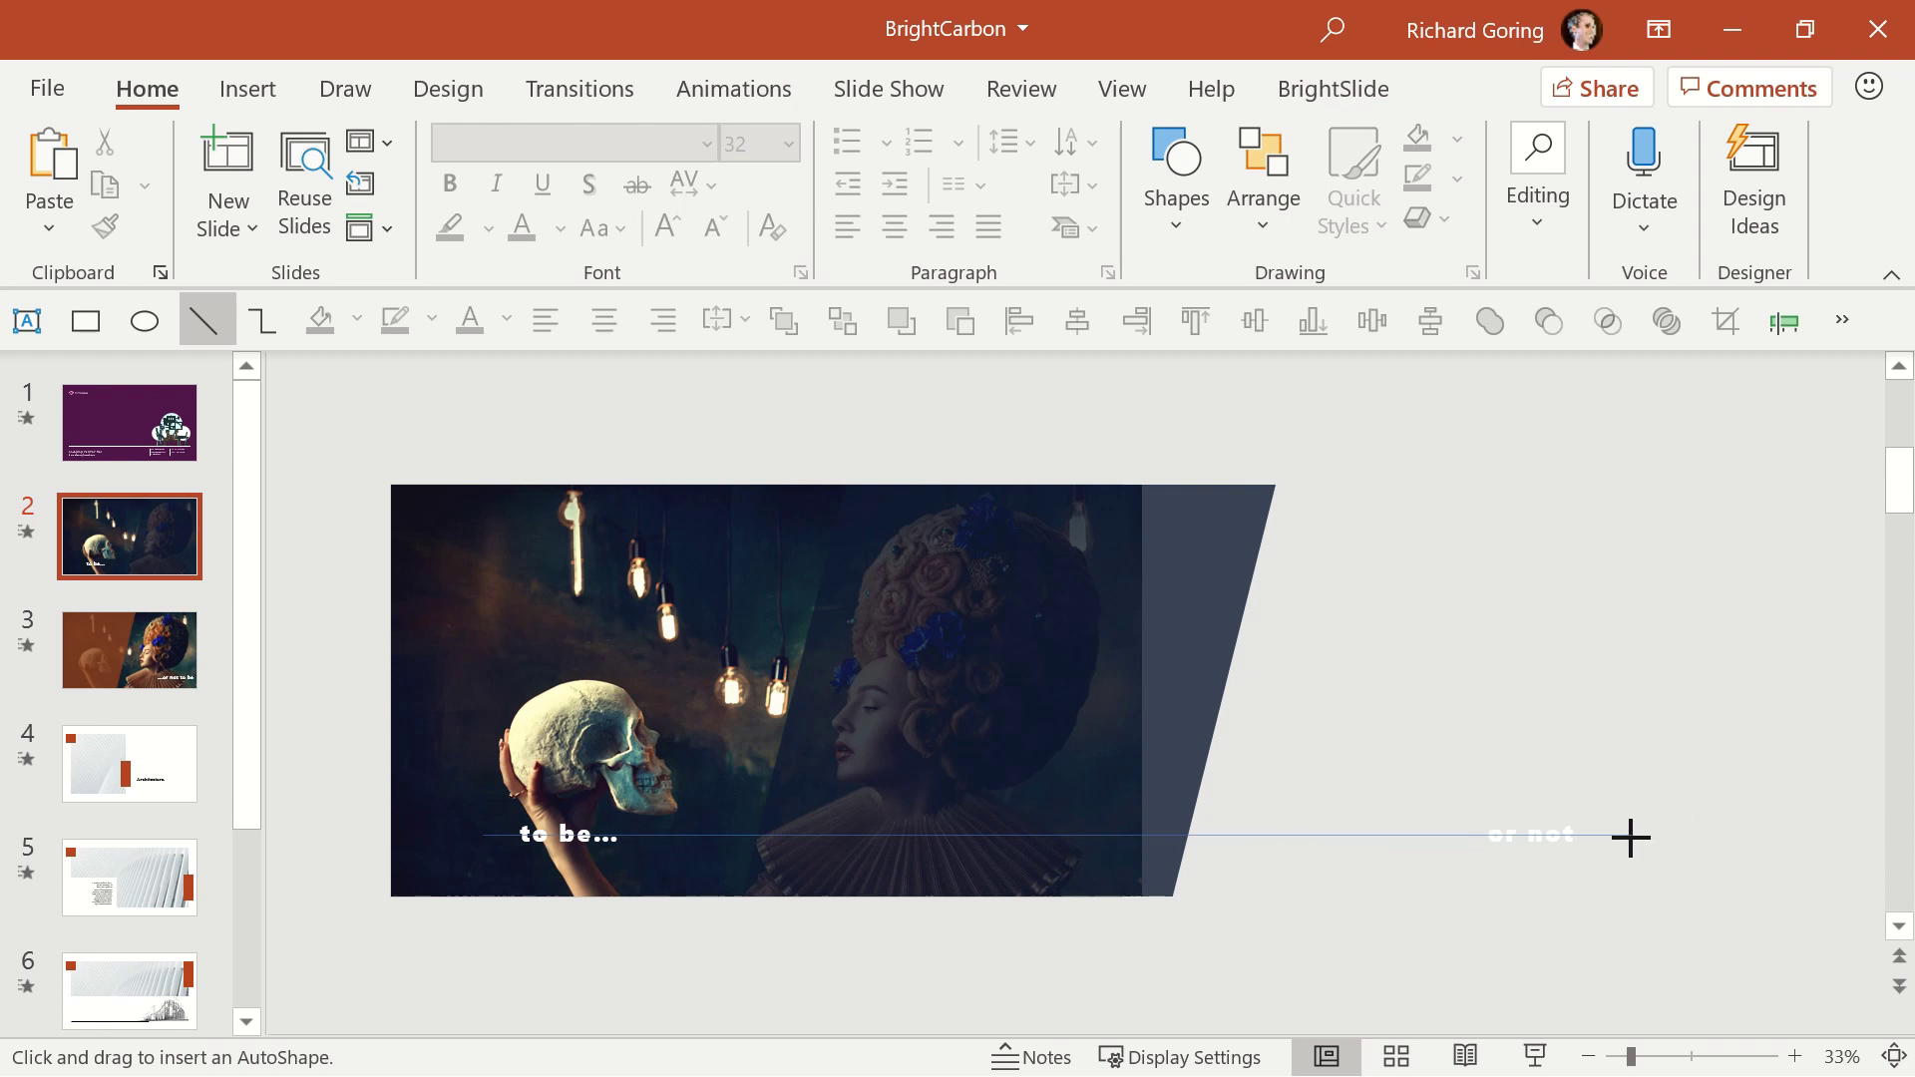
drag(1631, 837, 1631, 835)
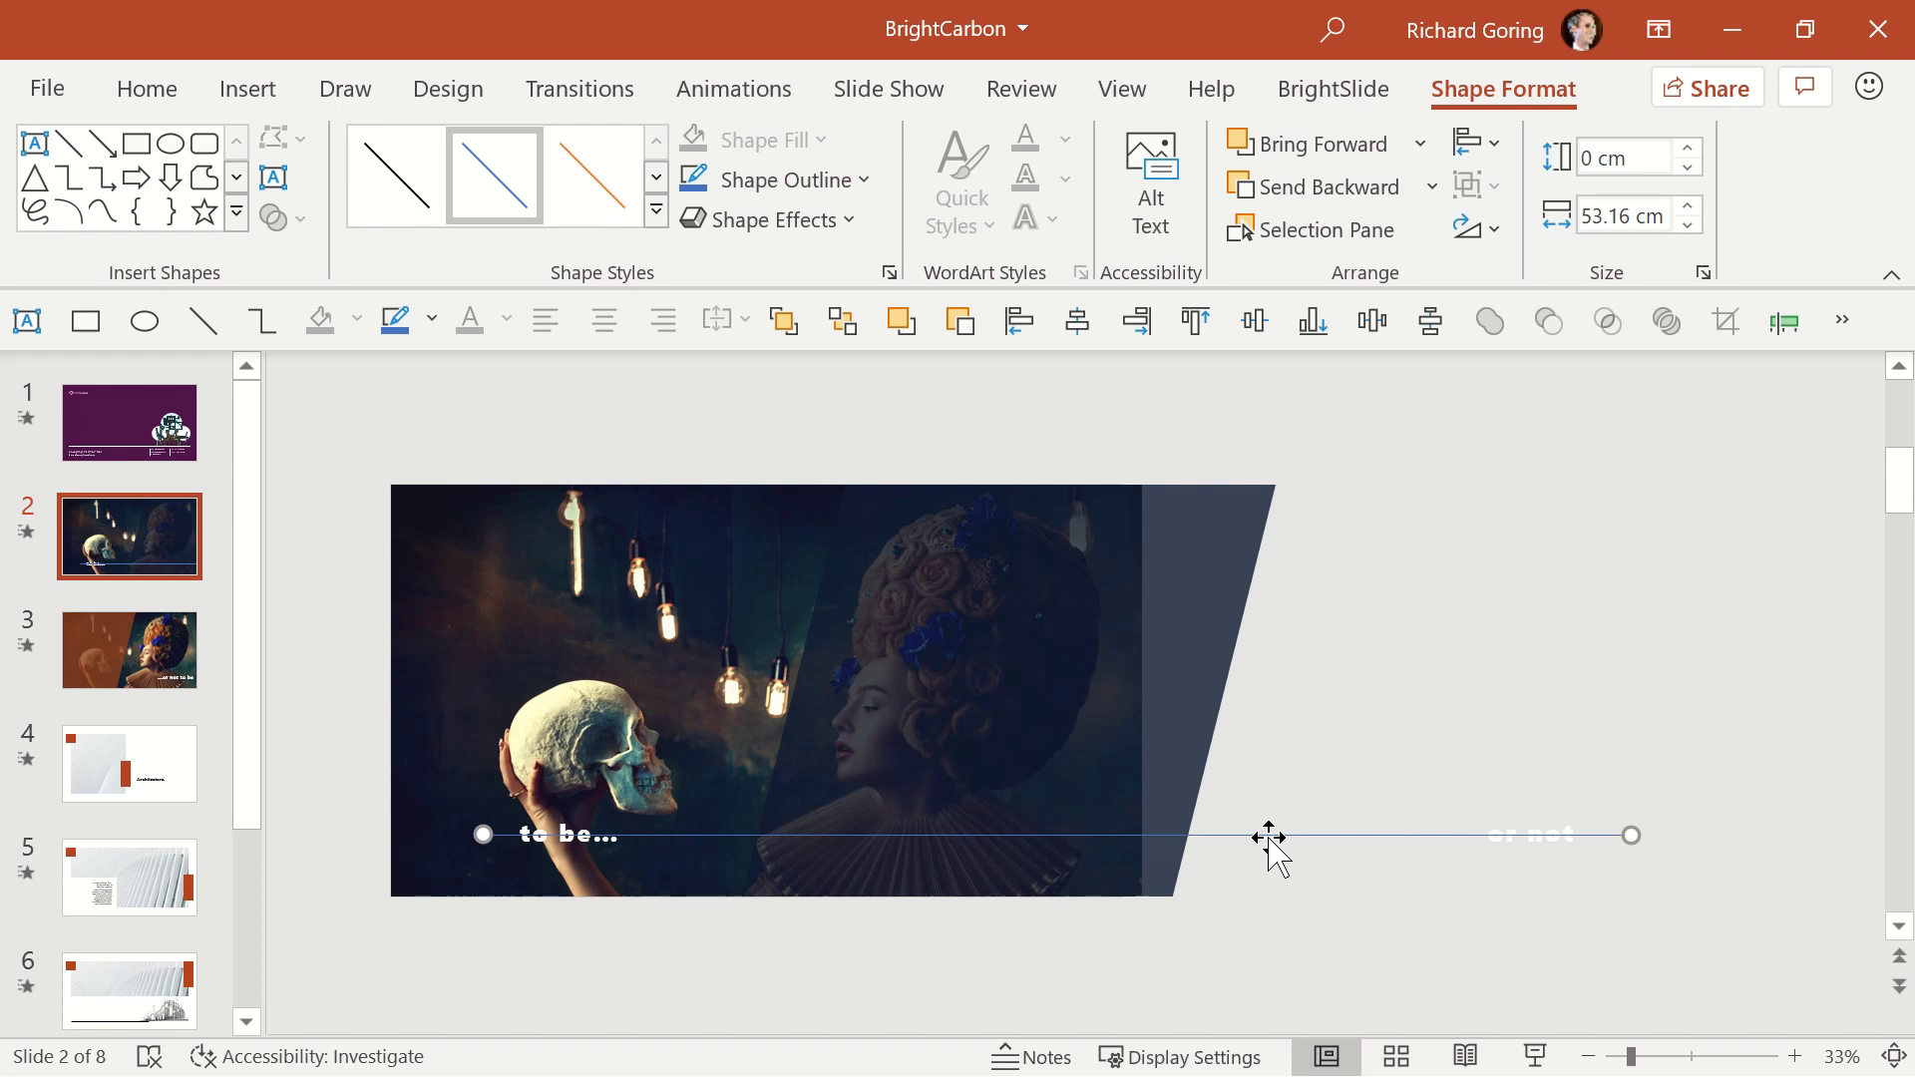
key(Escape)
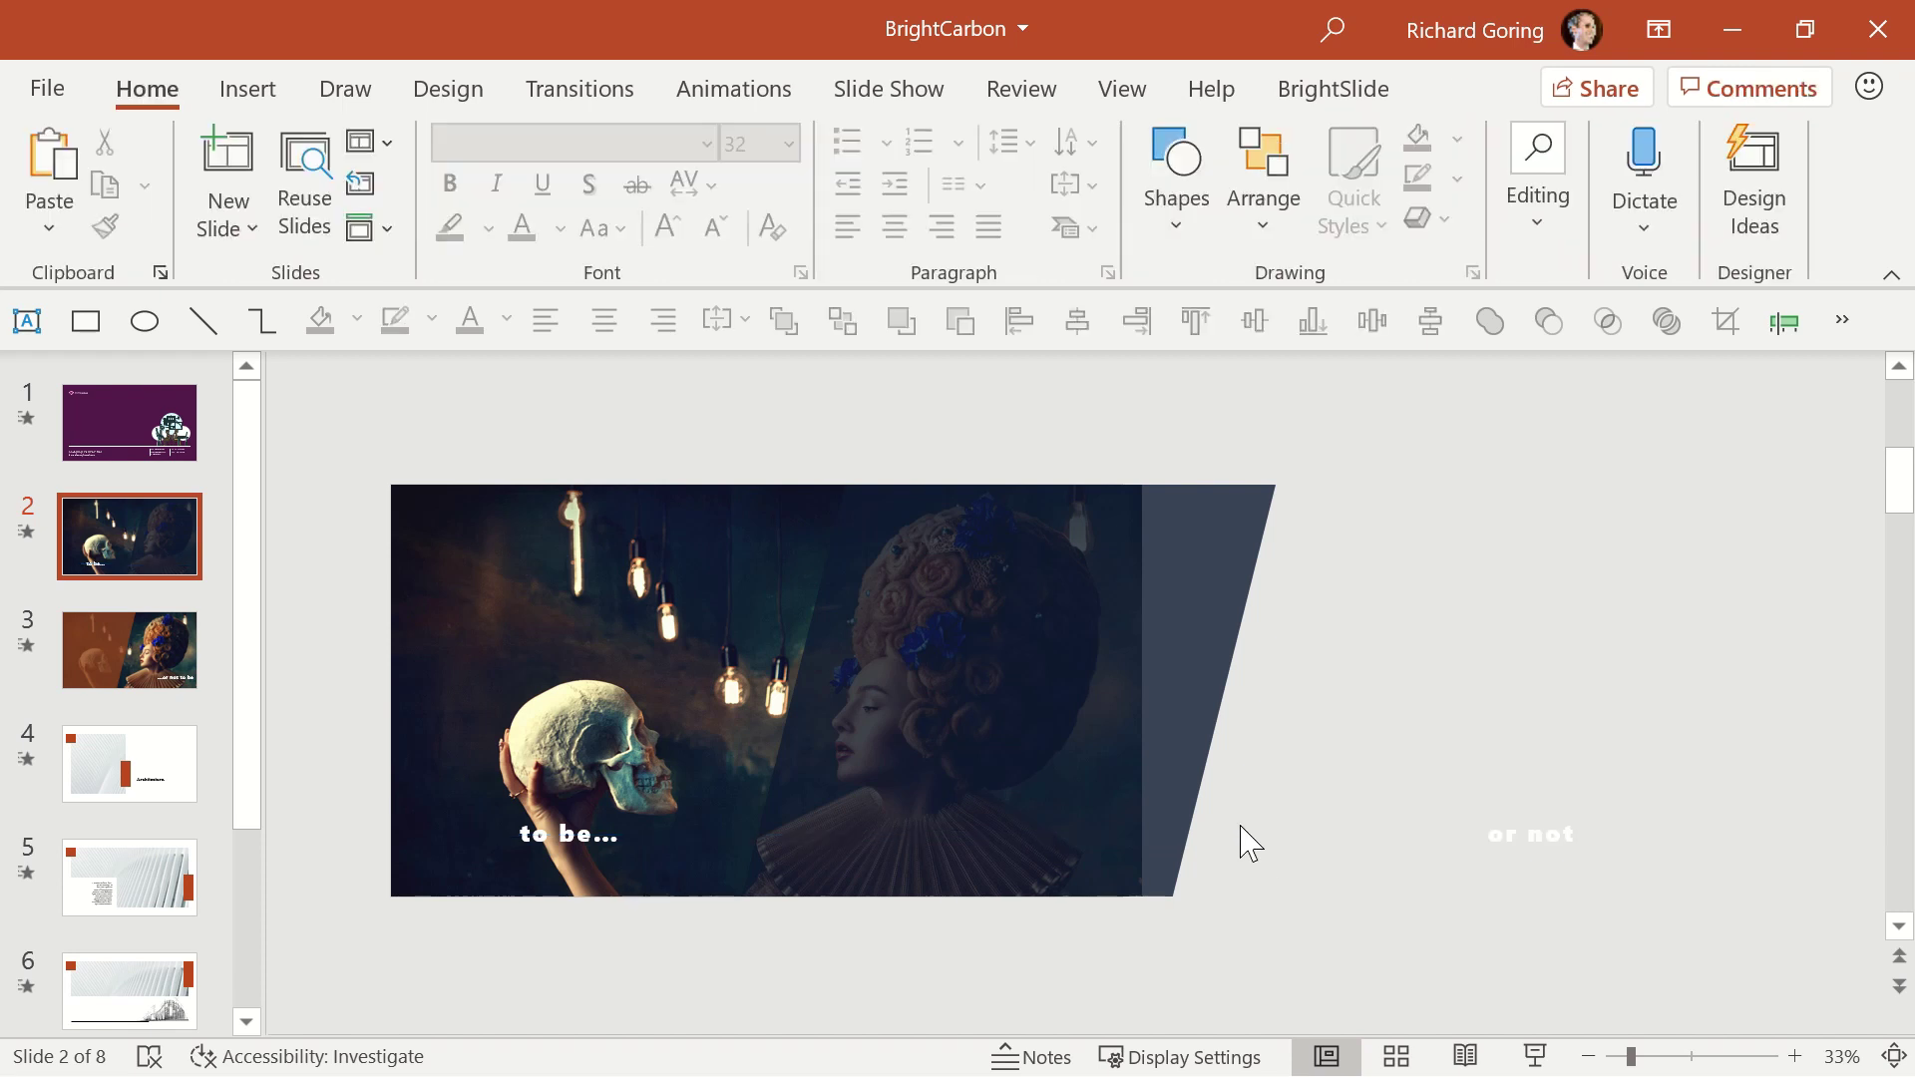
click(86, 320)
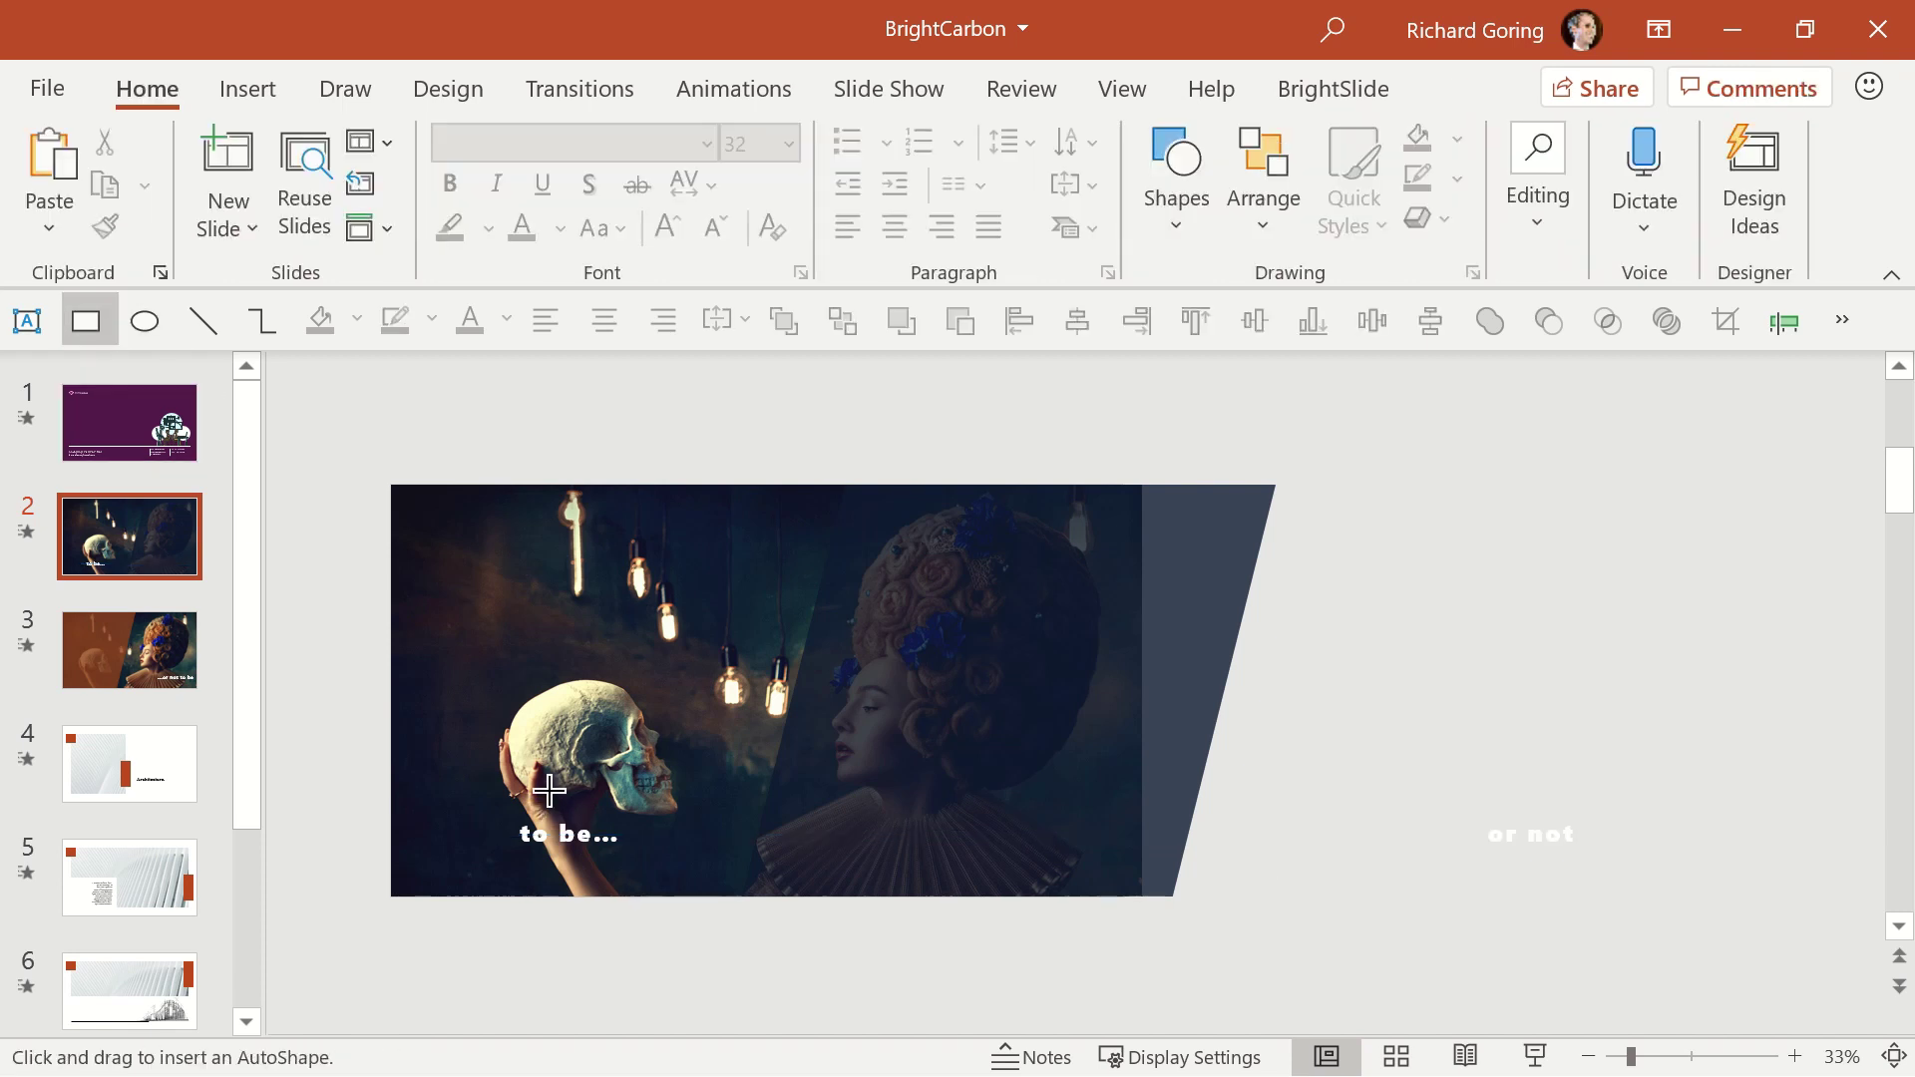
mouse_move(549, 796)
mouse_down()
mouse_move(1077, 808)
mouse_move(1054, 820)
mouse_up()
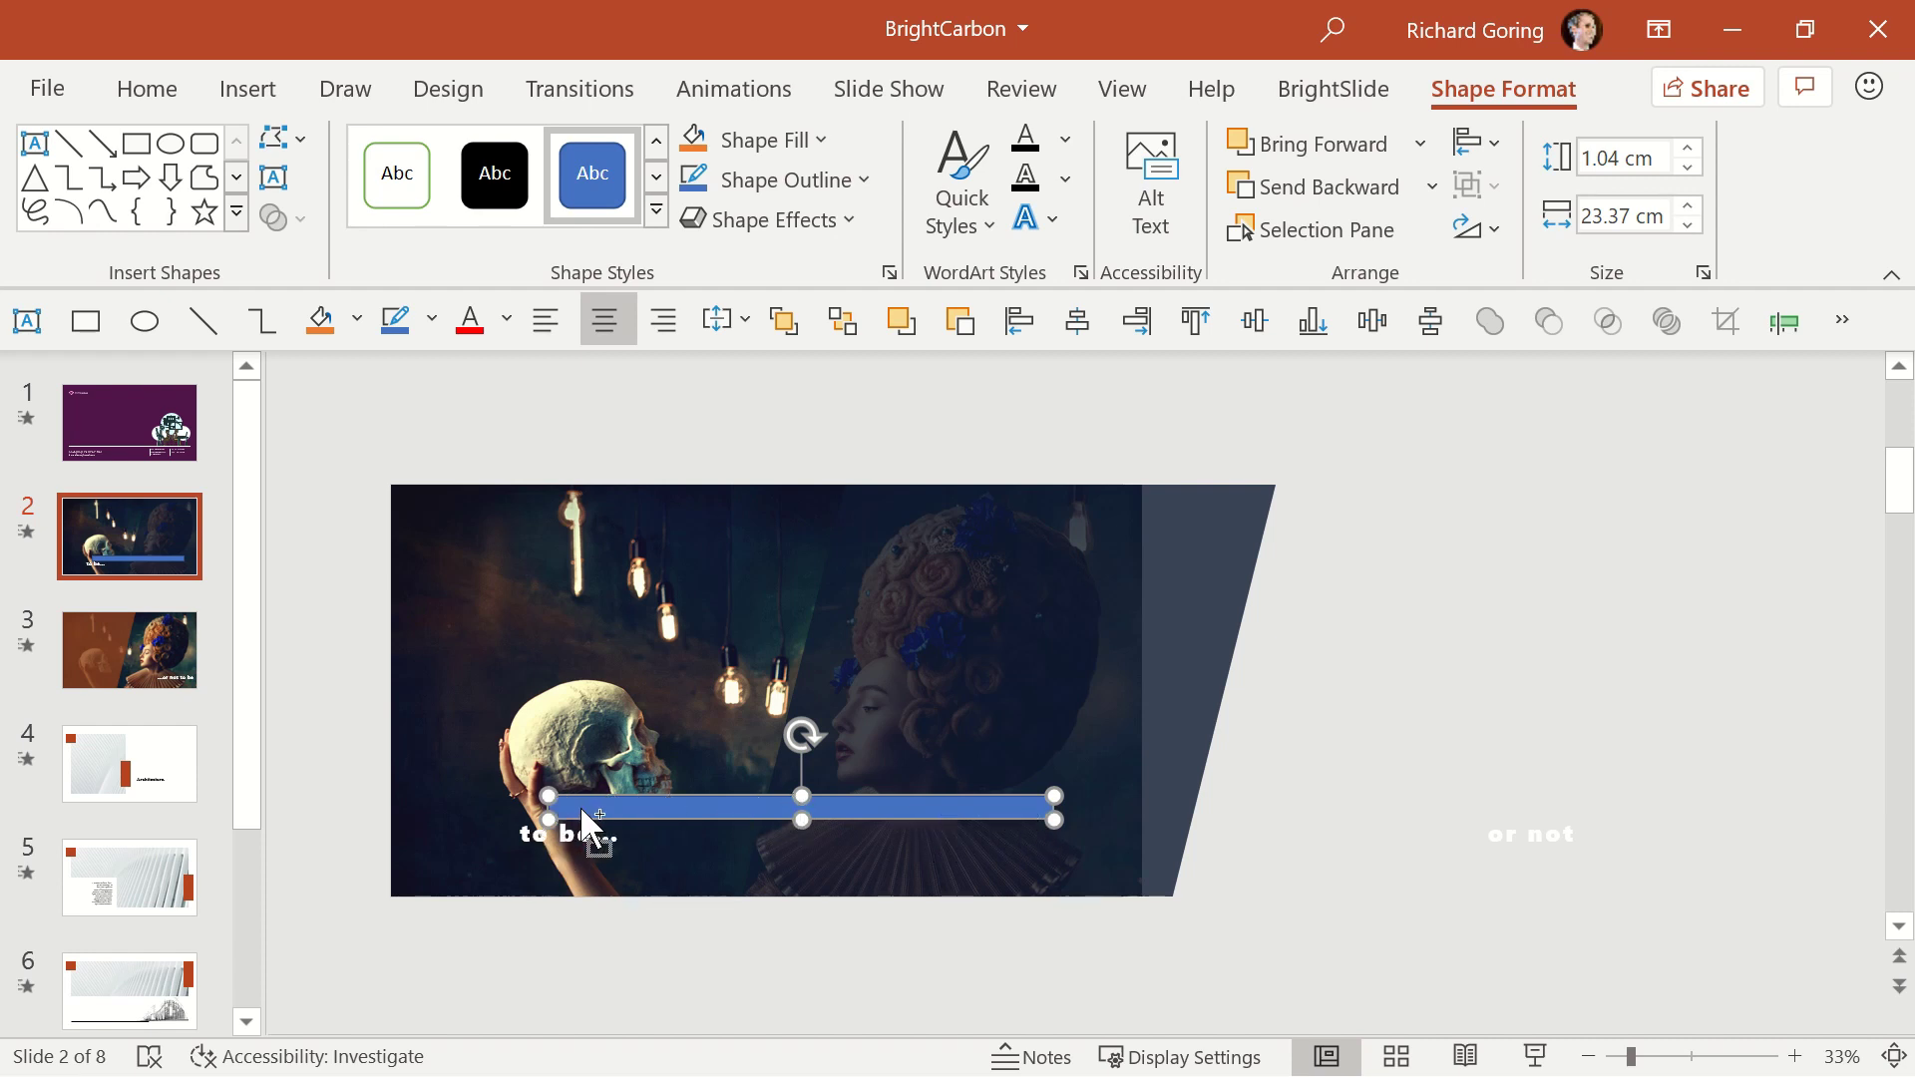
drag(584, 818, 1094, 817)
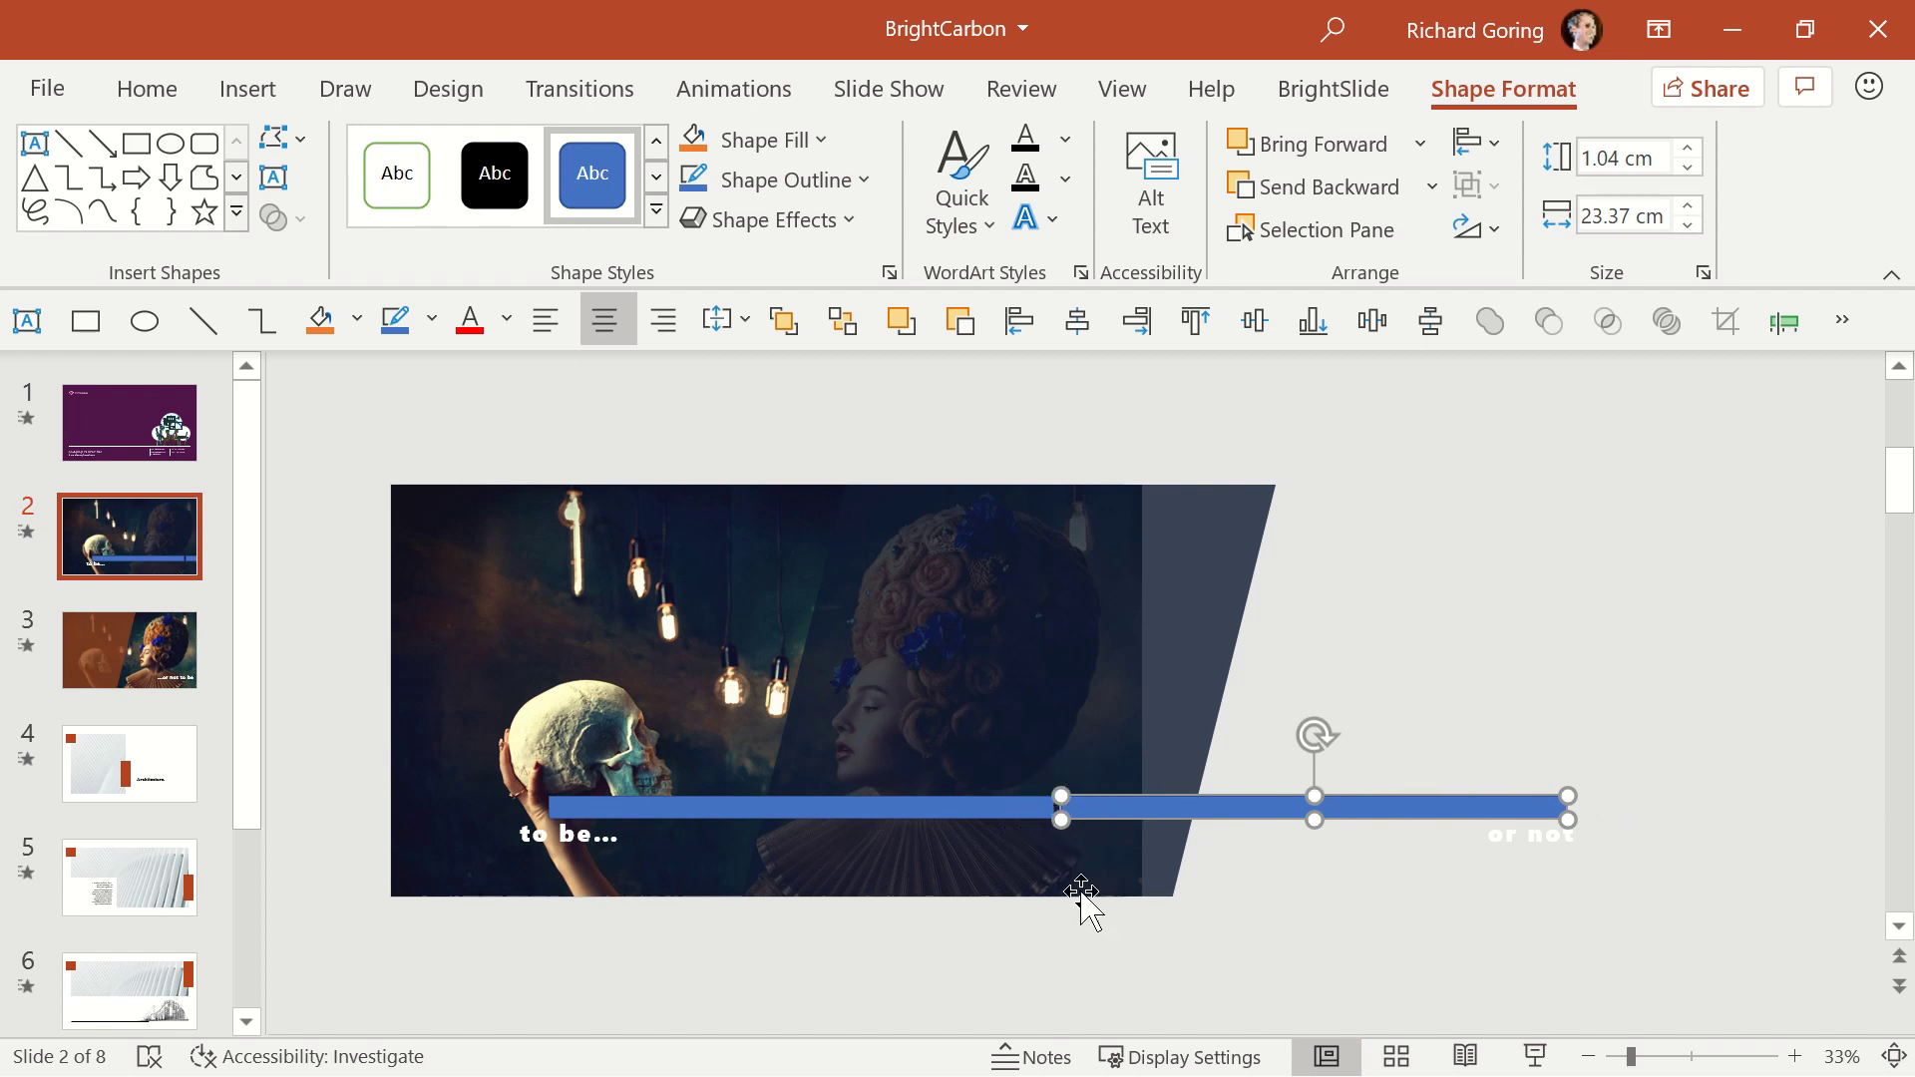
shift+click(1004, 806)
key(Delete)
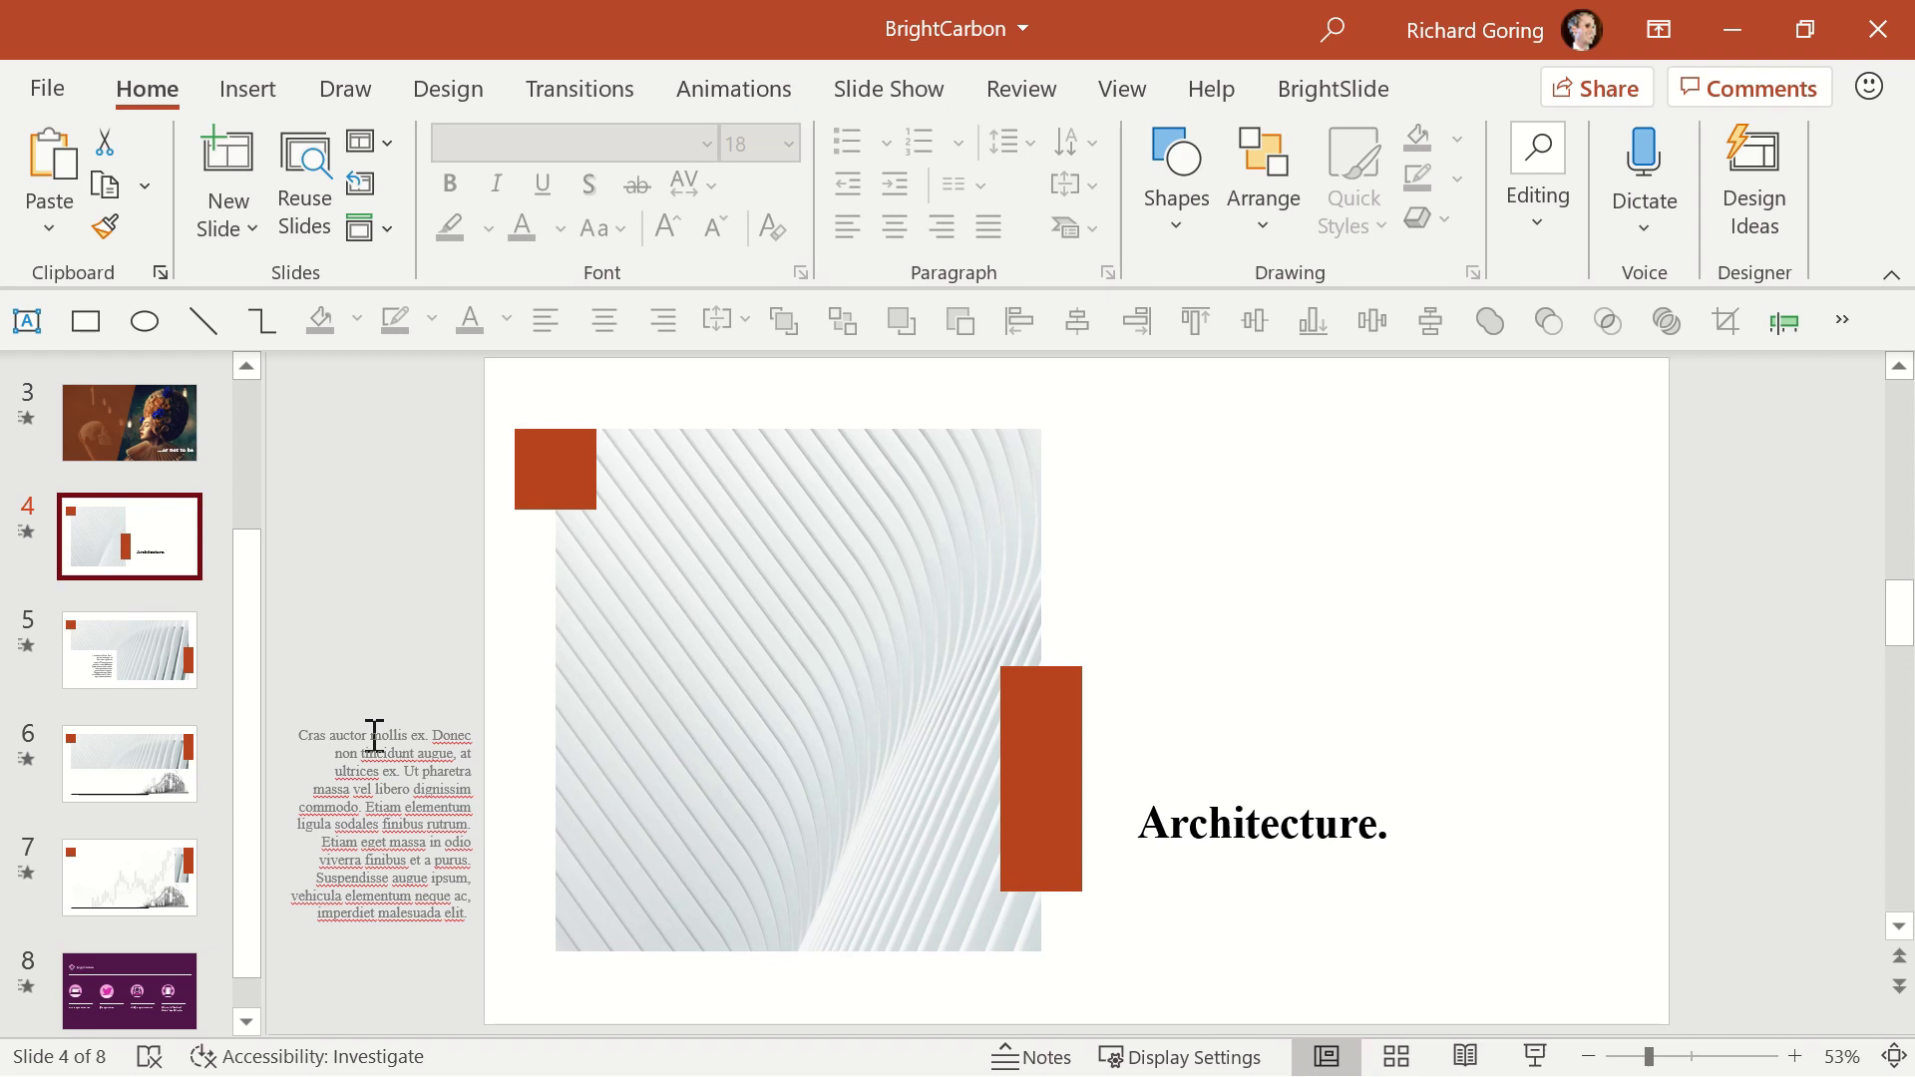
Browse slides 5, 6, the Architecture slide 4, and back to slide 5.
click(160, 662)
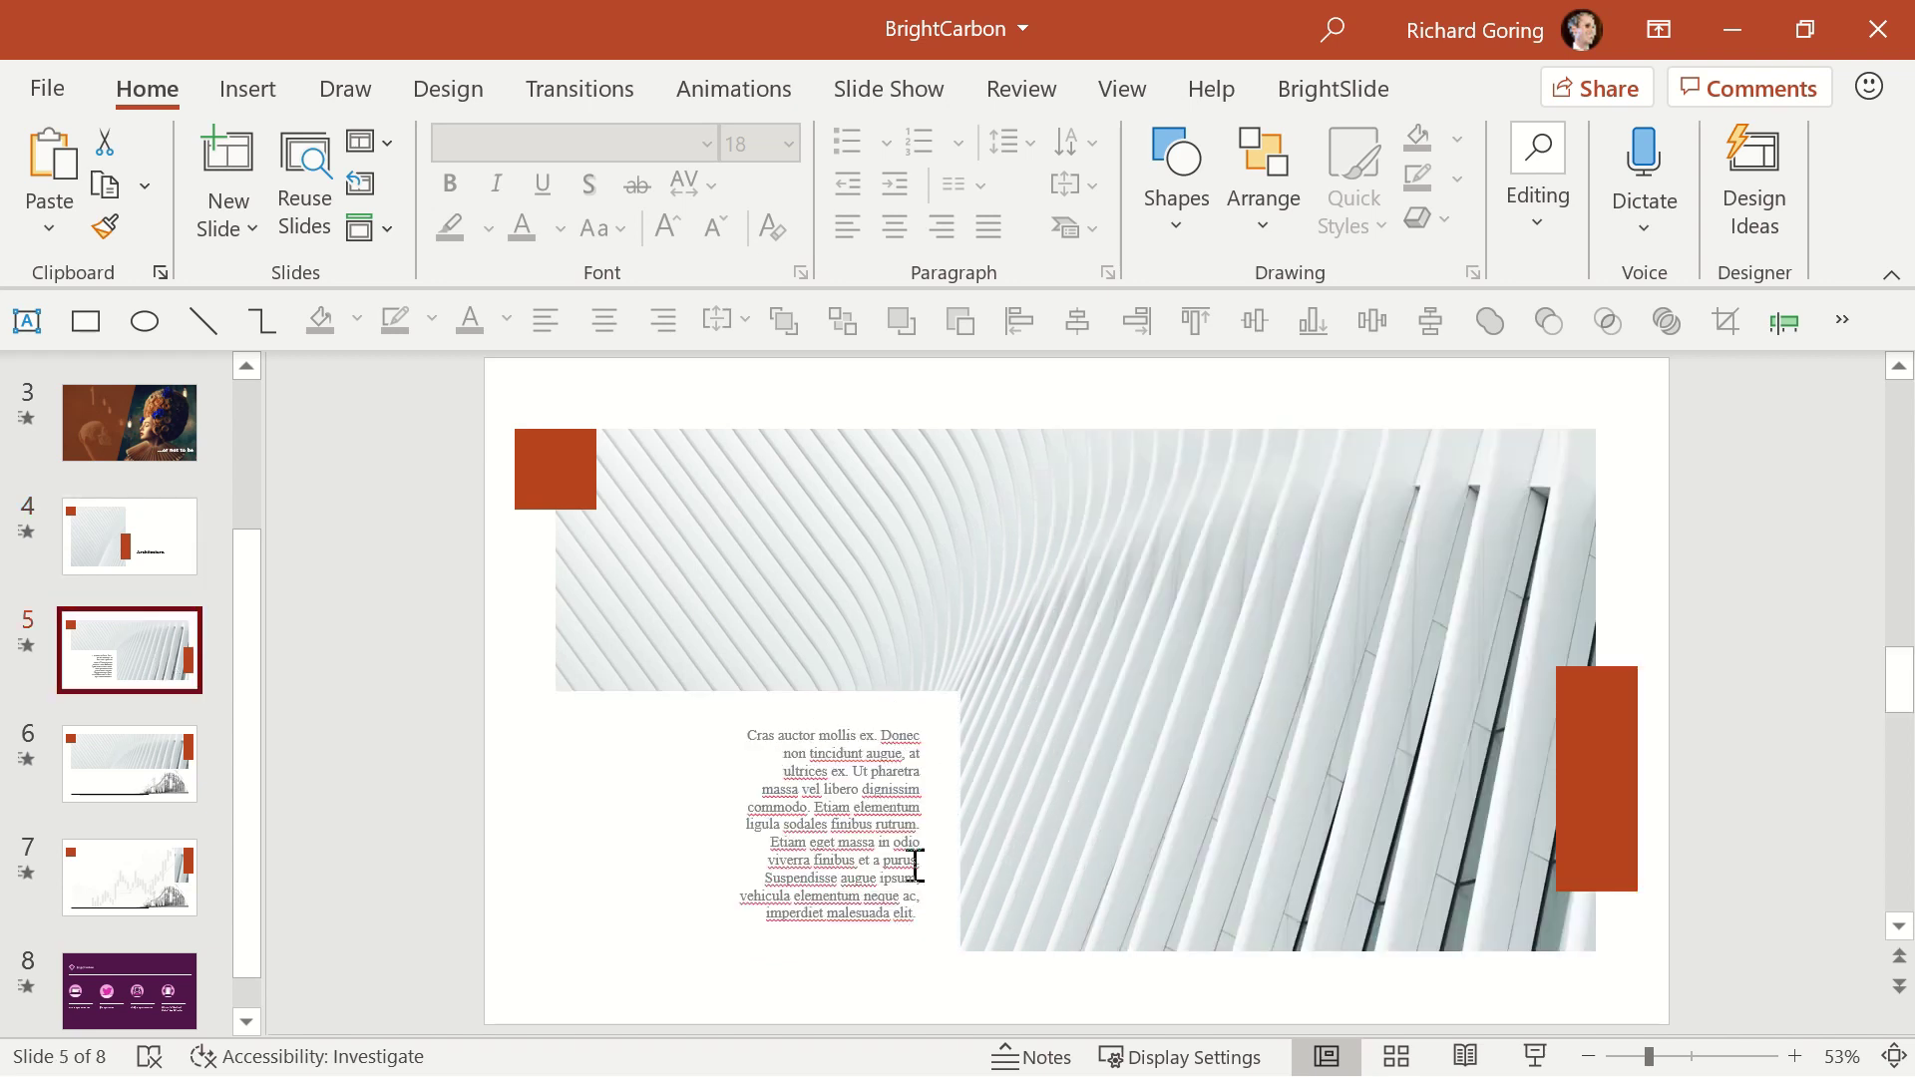
click(197, 774)
scroll(911, 762, down, 3)
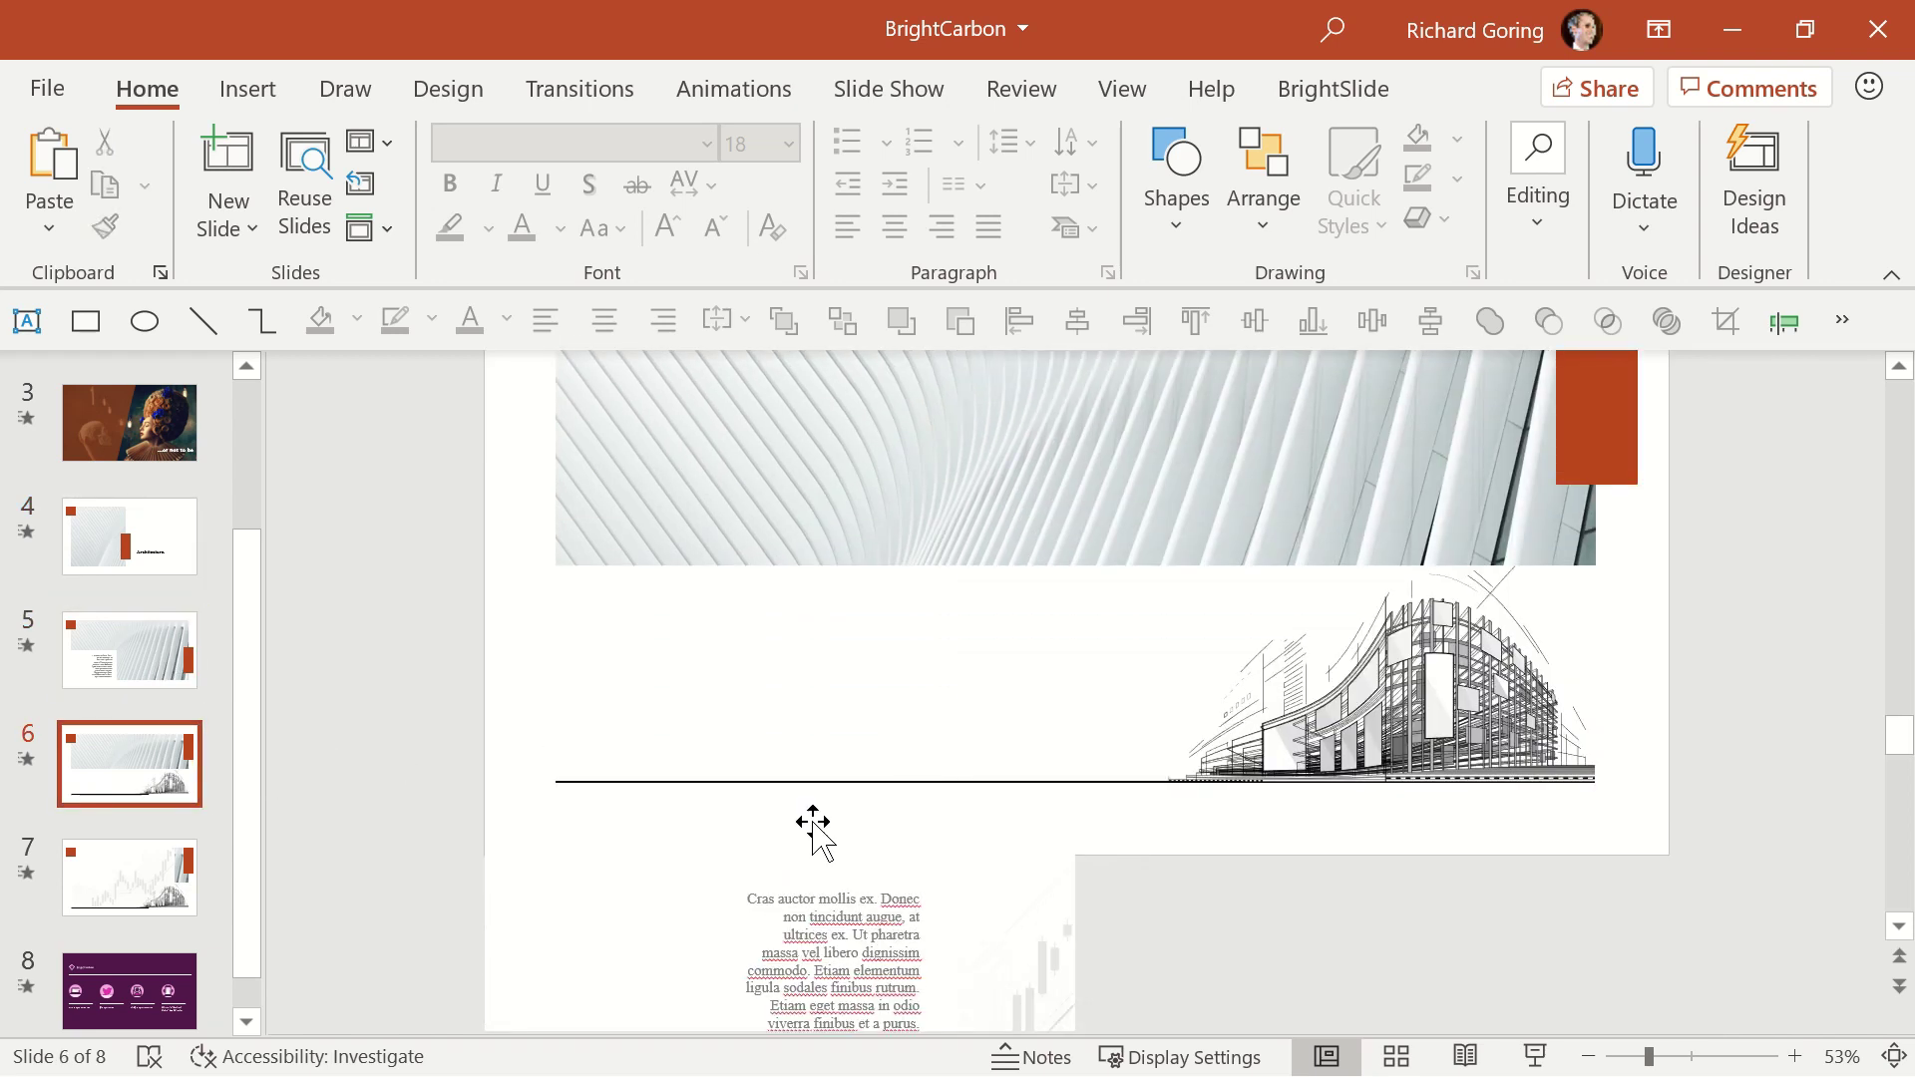
click(75, 567)
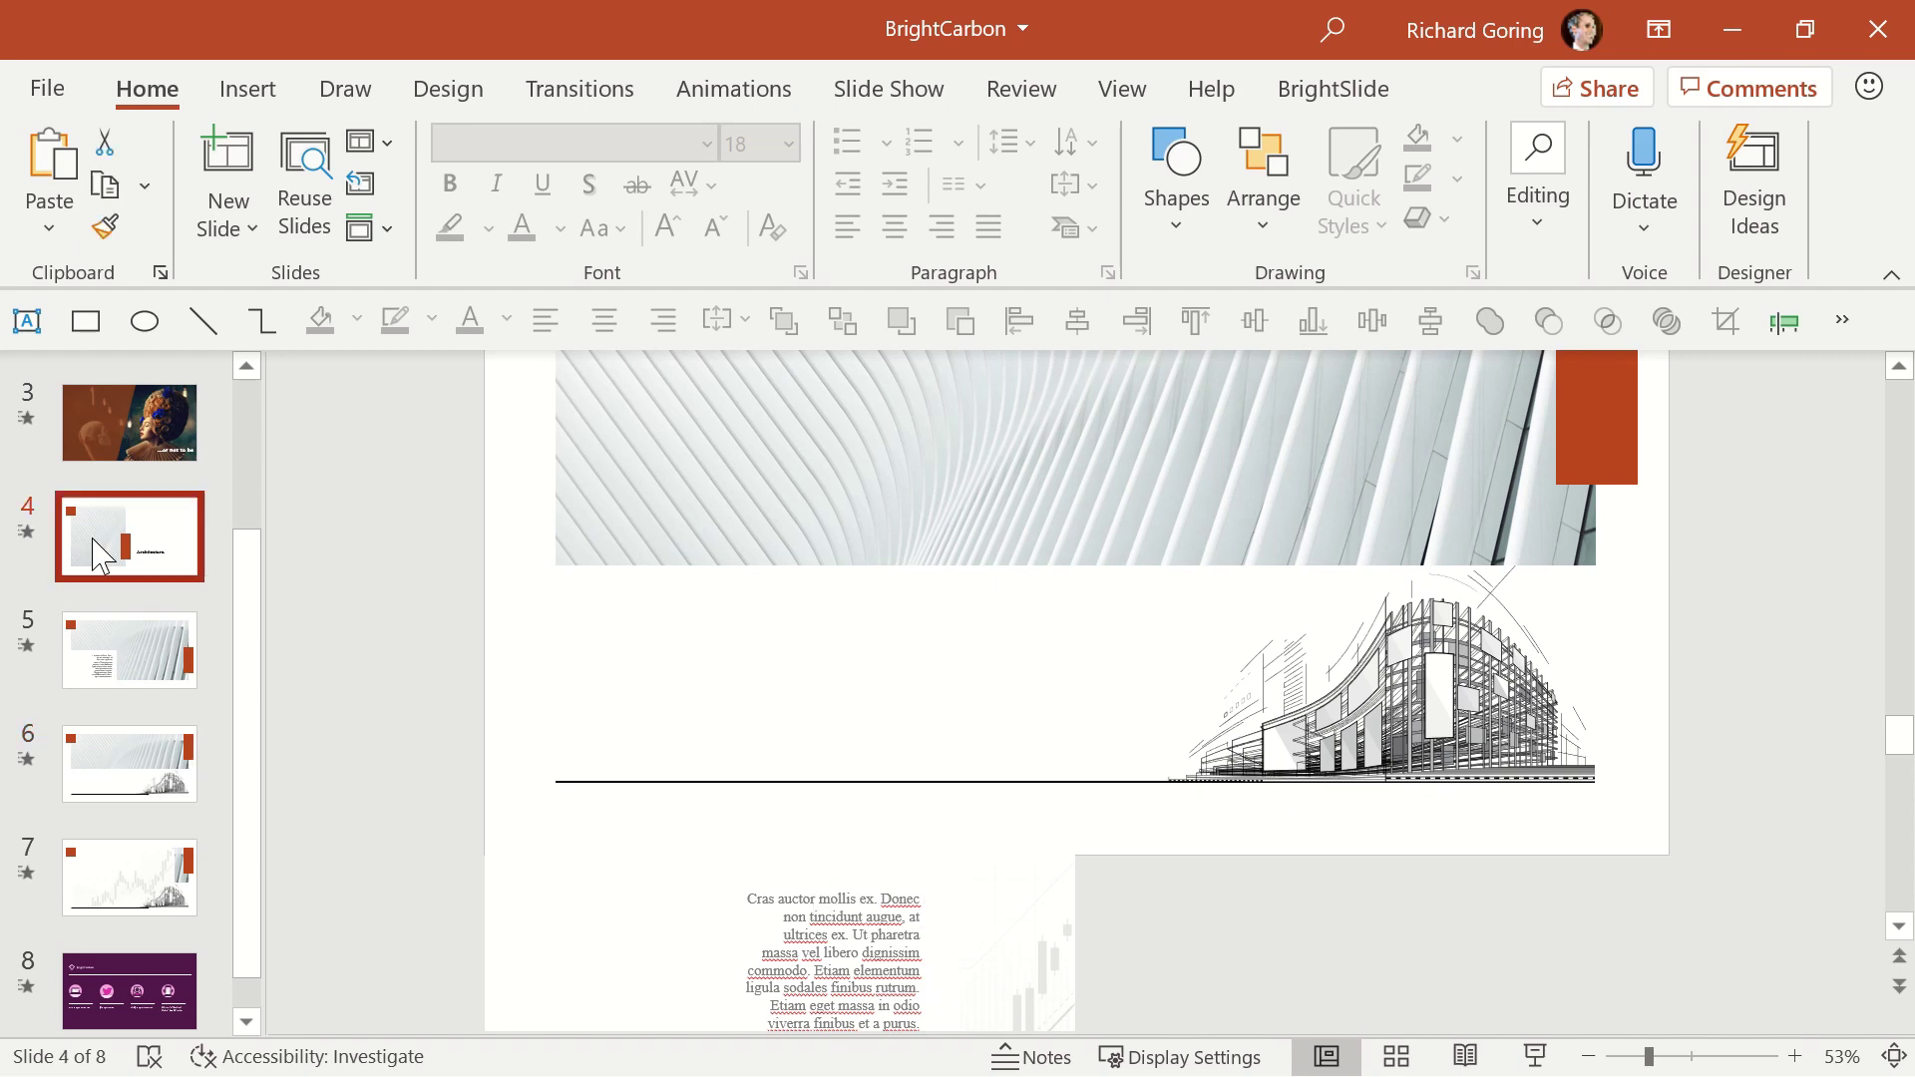
click(189, 683)
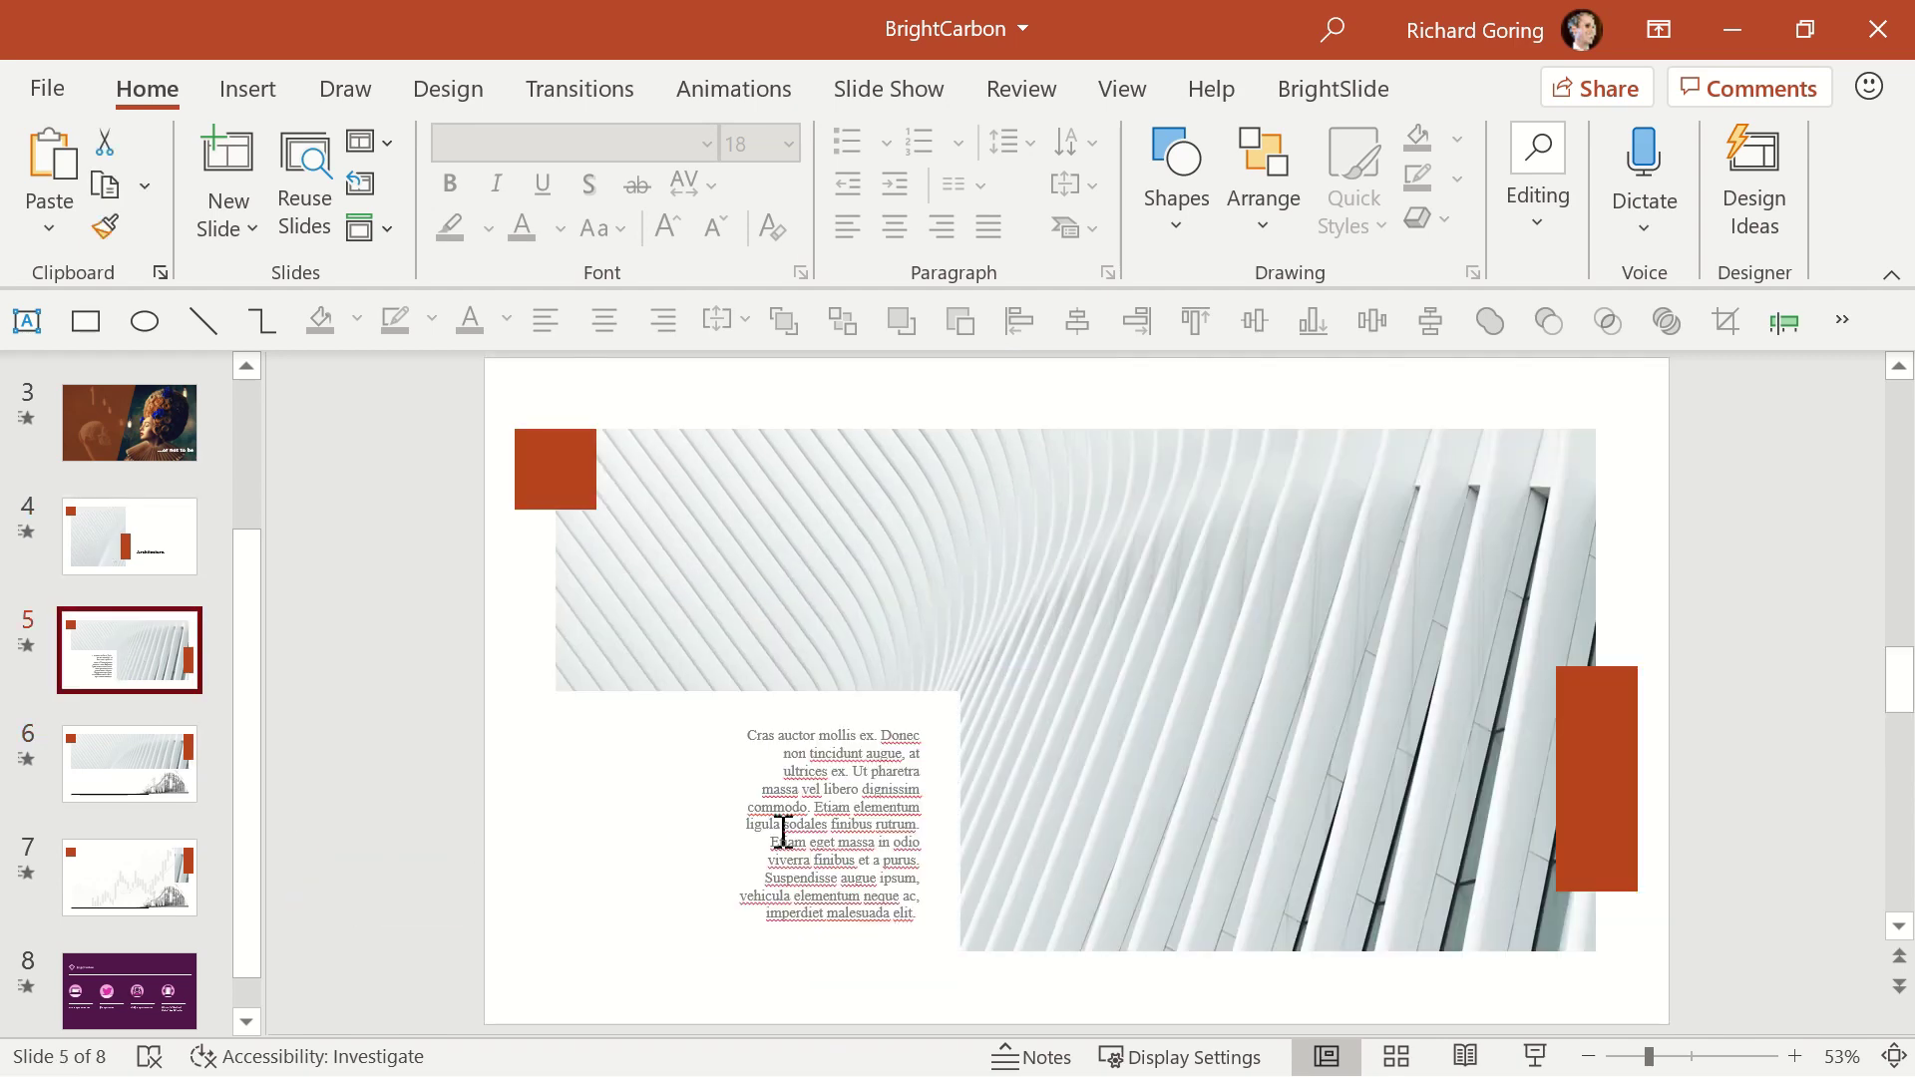
Shift slide 5's lorem-ipsum block partly off the left edge, then trial-move slide 6's text block and undo.
click(802, 752)
mouse_move(812, 715)
mouse_down()
mouse_move(440, 746)
mouse_move(795, 748)
mouse_up()
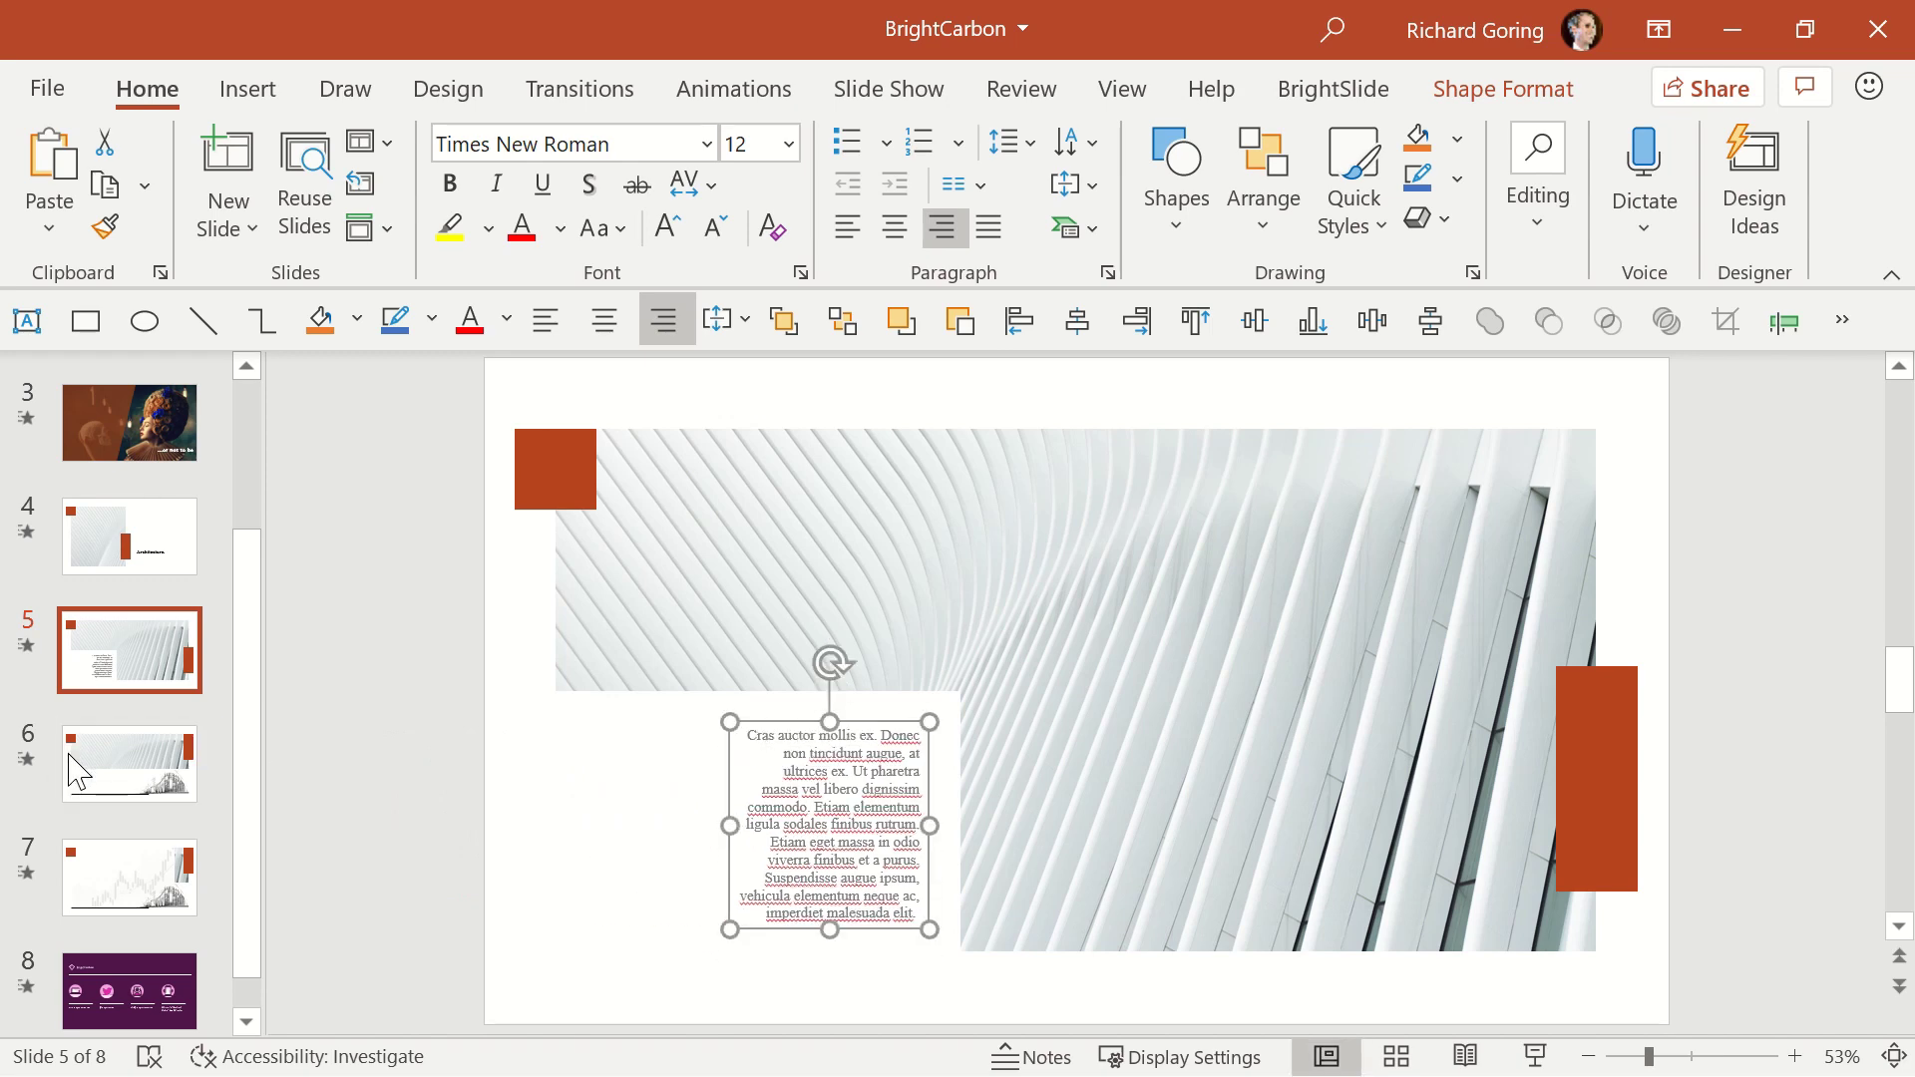
click(130, 764)
scroll(905, 780, down, 3)
click(839, 916)
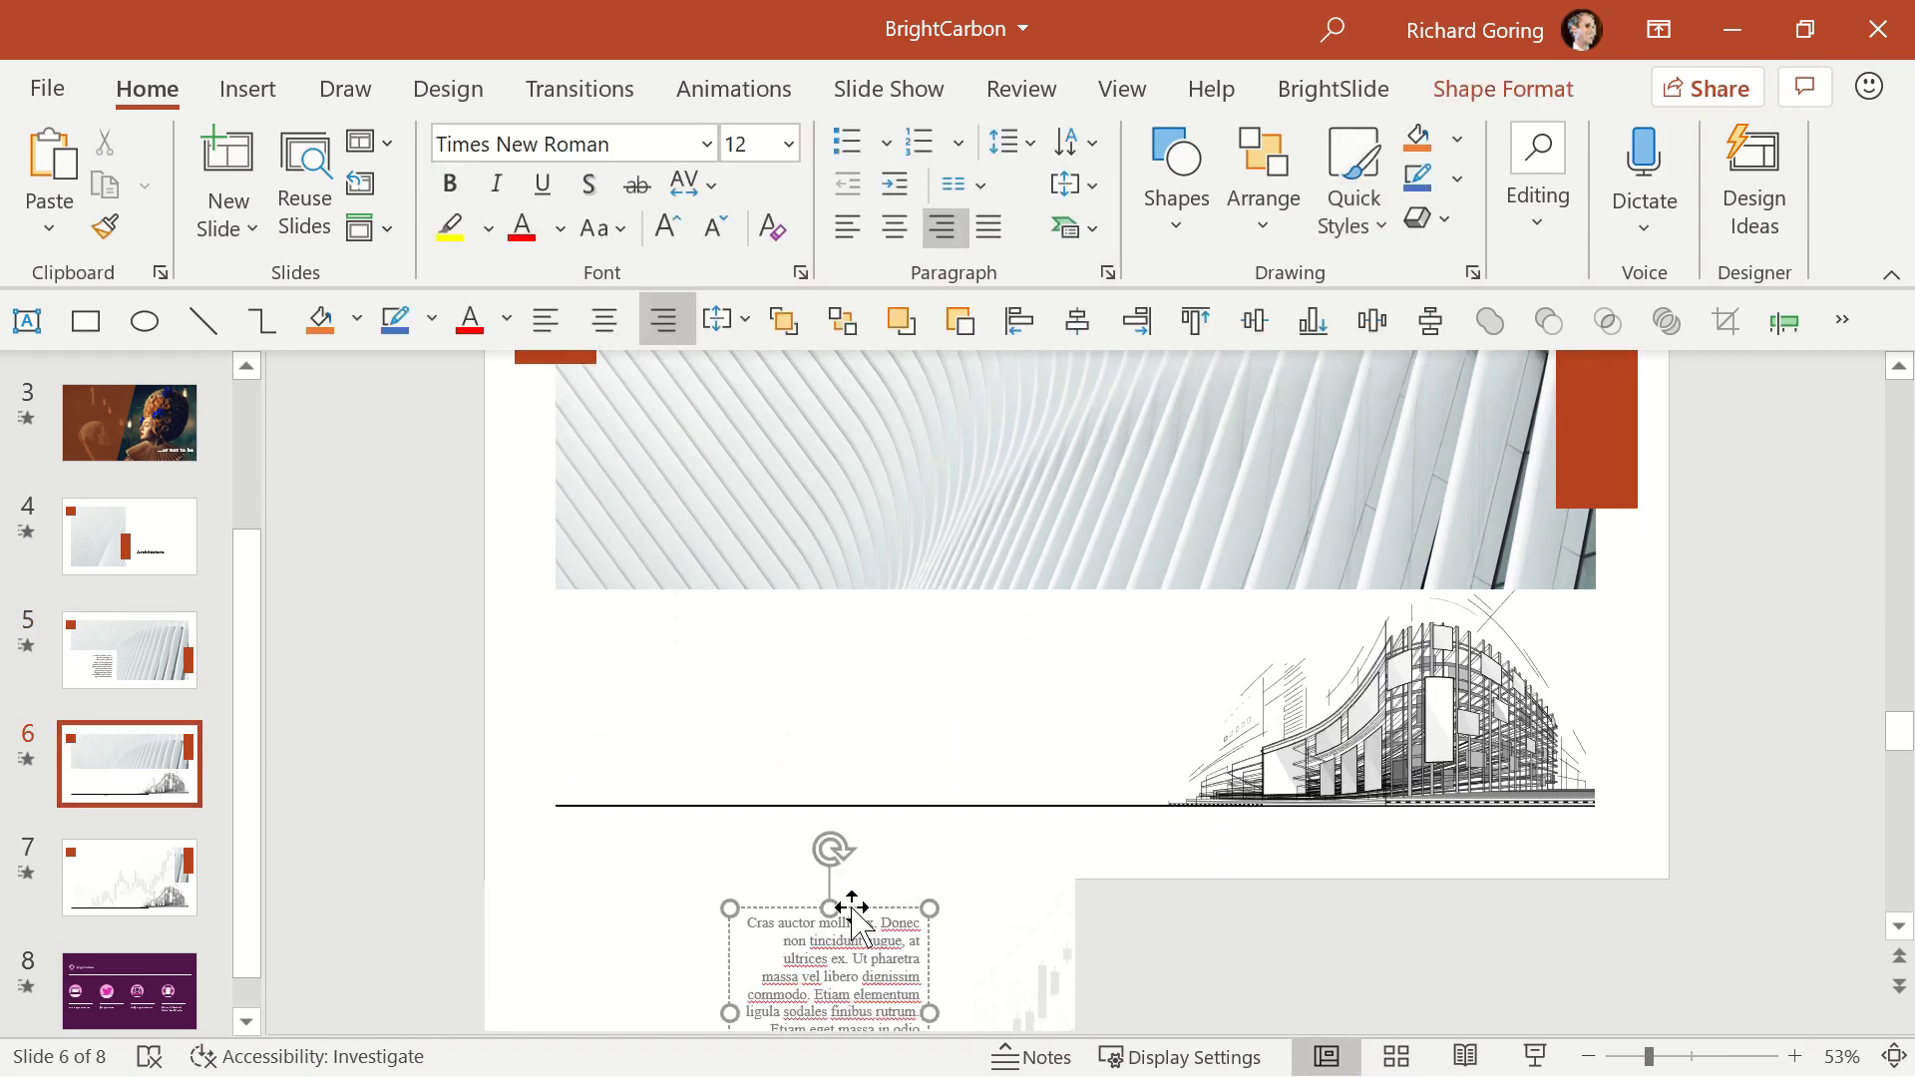
drag(847, 907, 848, 615)
key(ctrl+z)
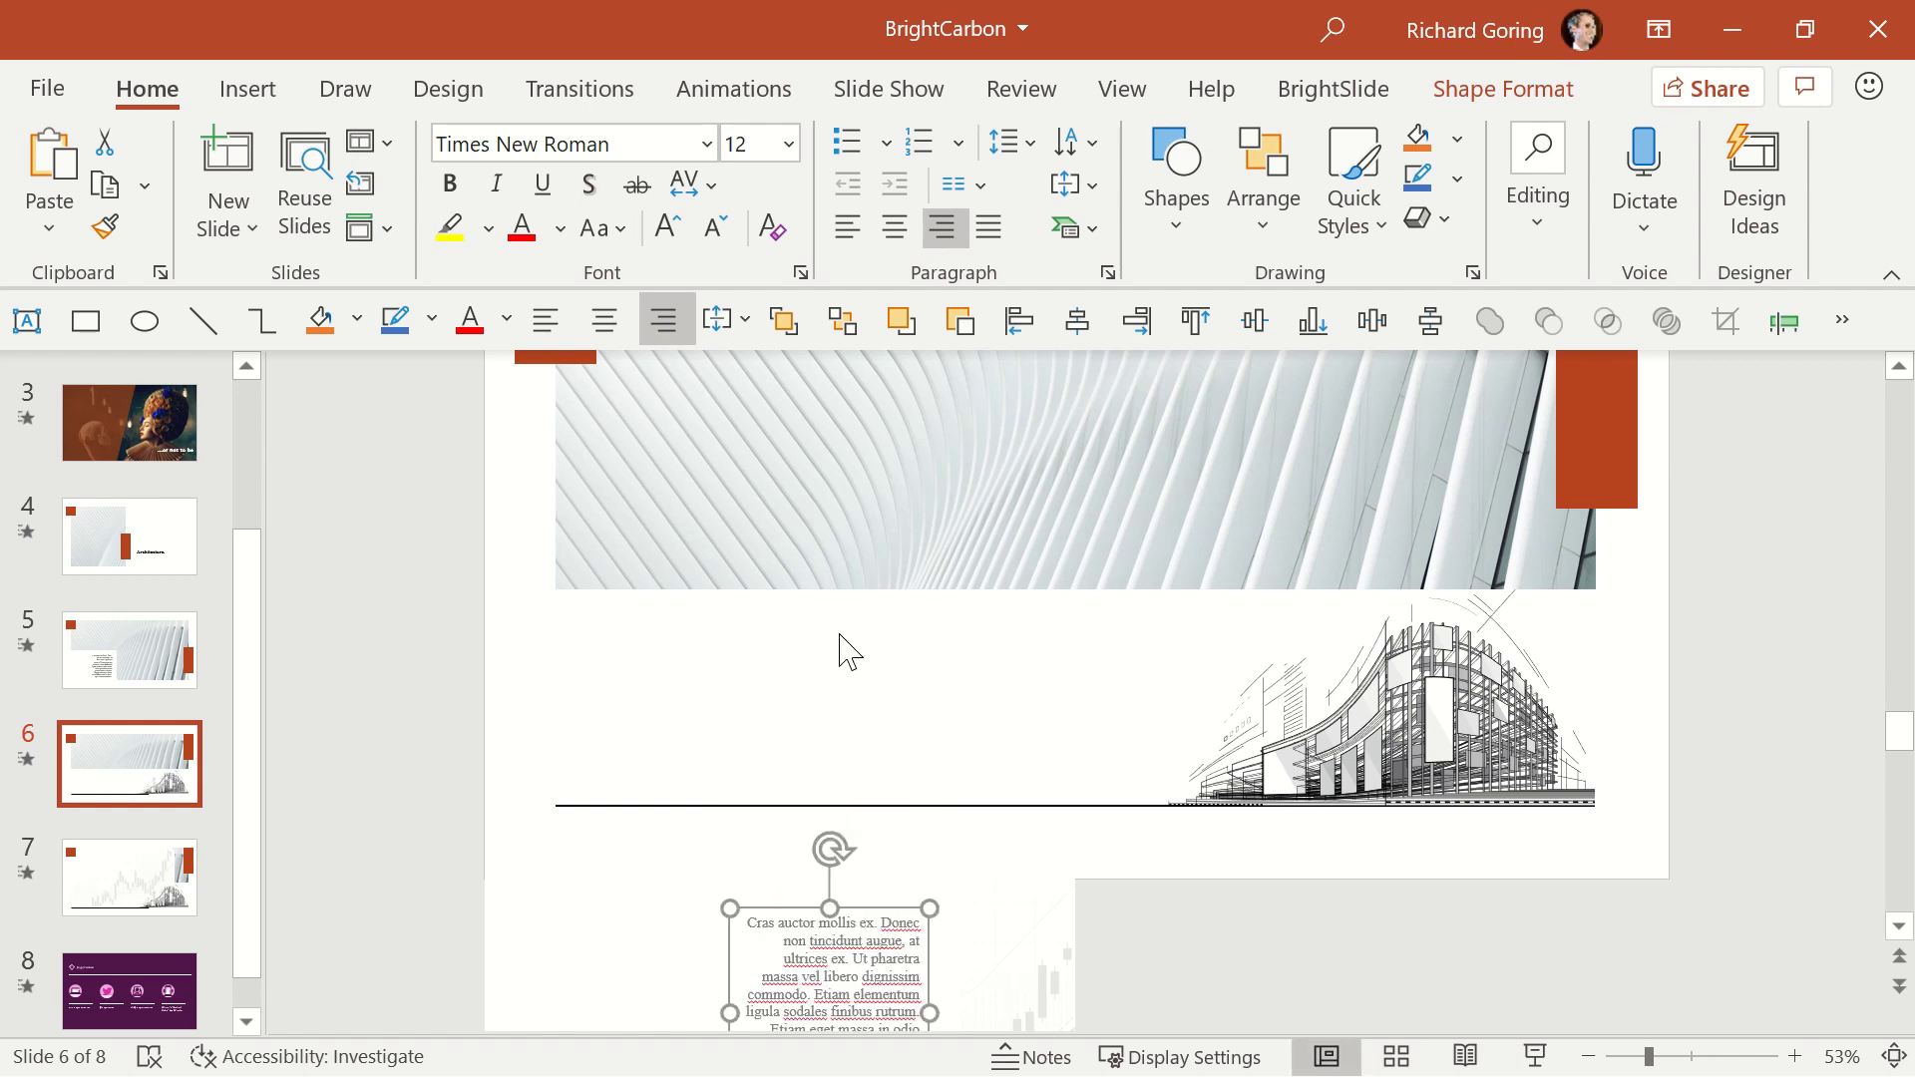
Select slide 6's faint background chart picture, then view slide 7 and slide 6.
scroll(1102, 988, down, 2)
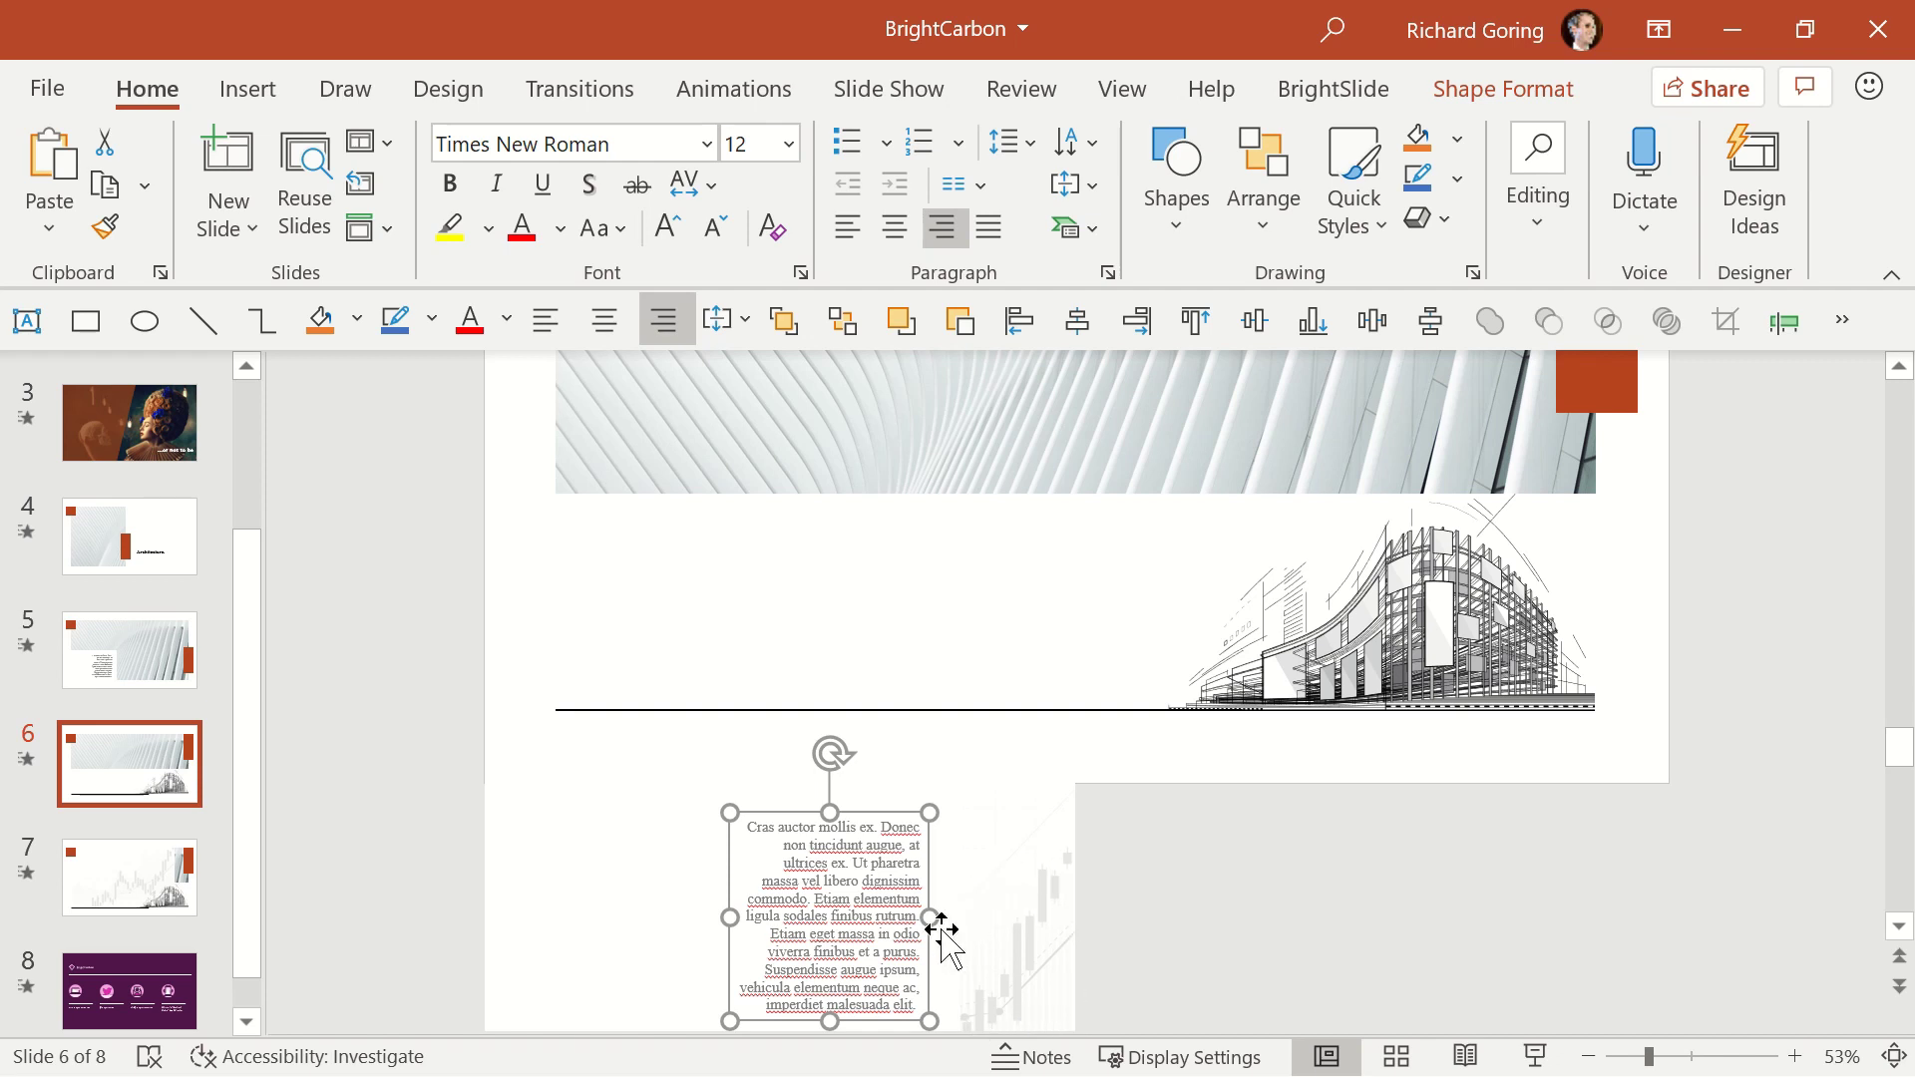
click(1051, 951)
click(145, 891)
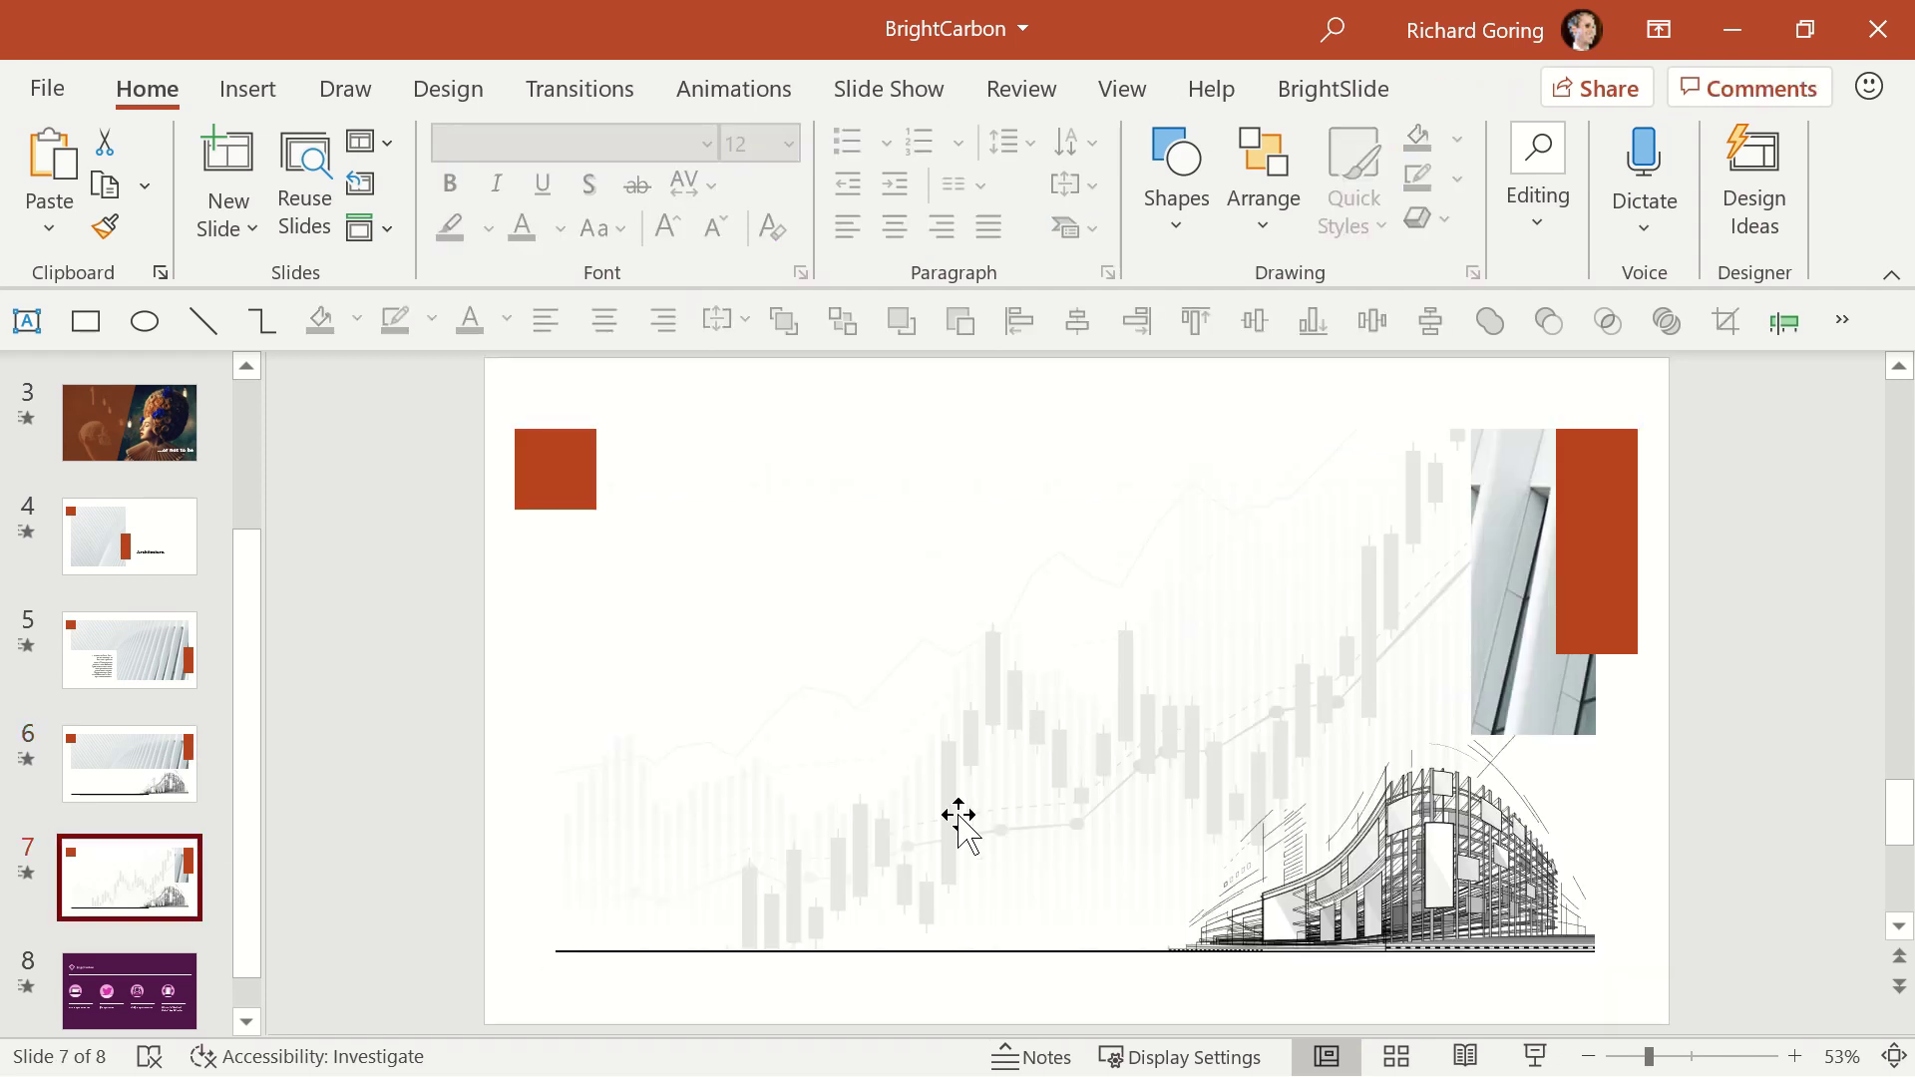
click(118, 783)
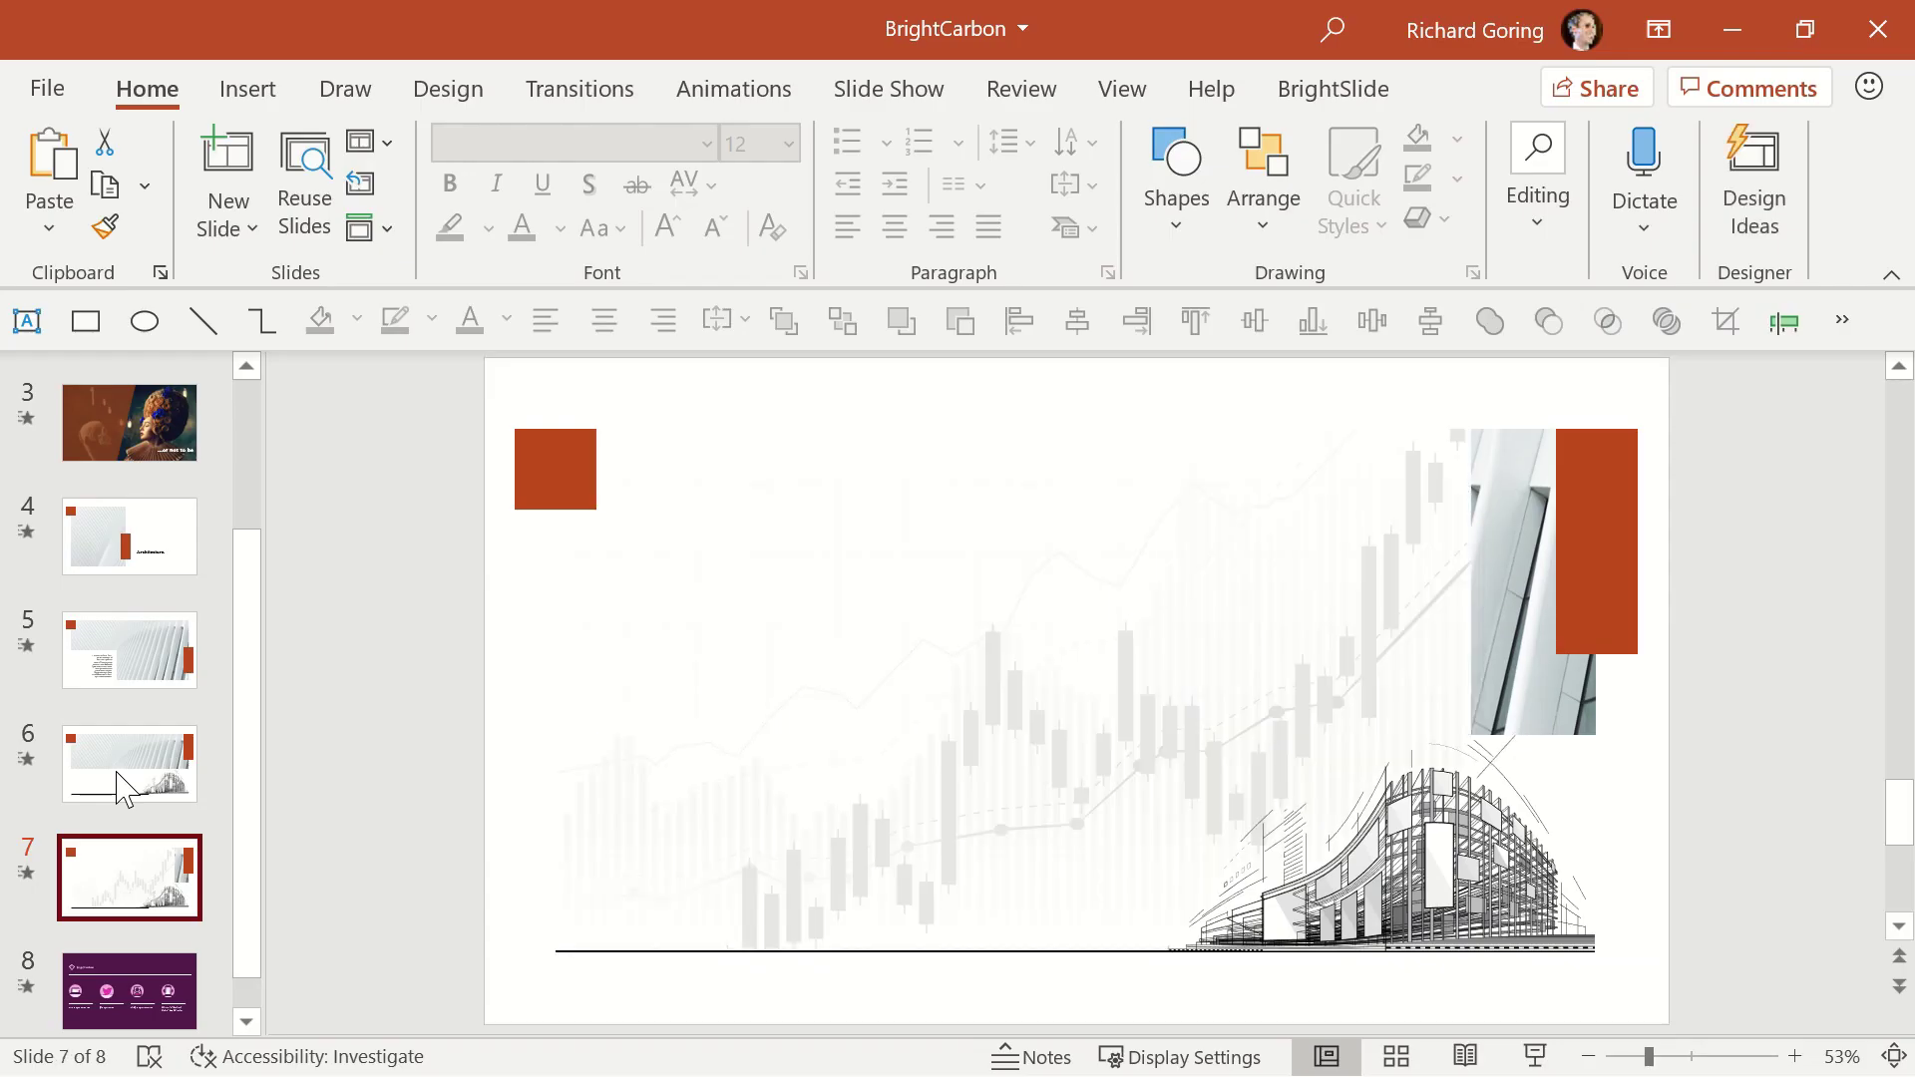
Inspect slide 4's empty mask box, an object on slide 5, and slide 6's building sketch.
click(105, 539)
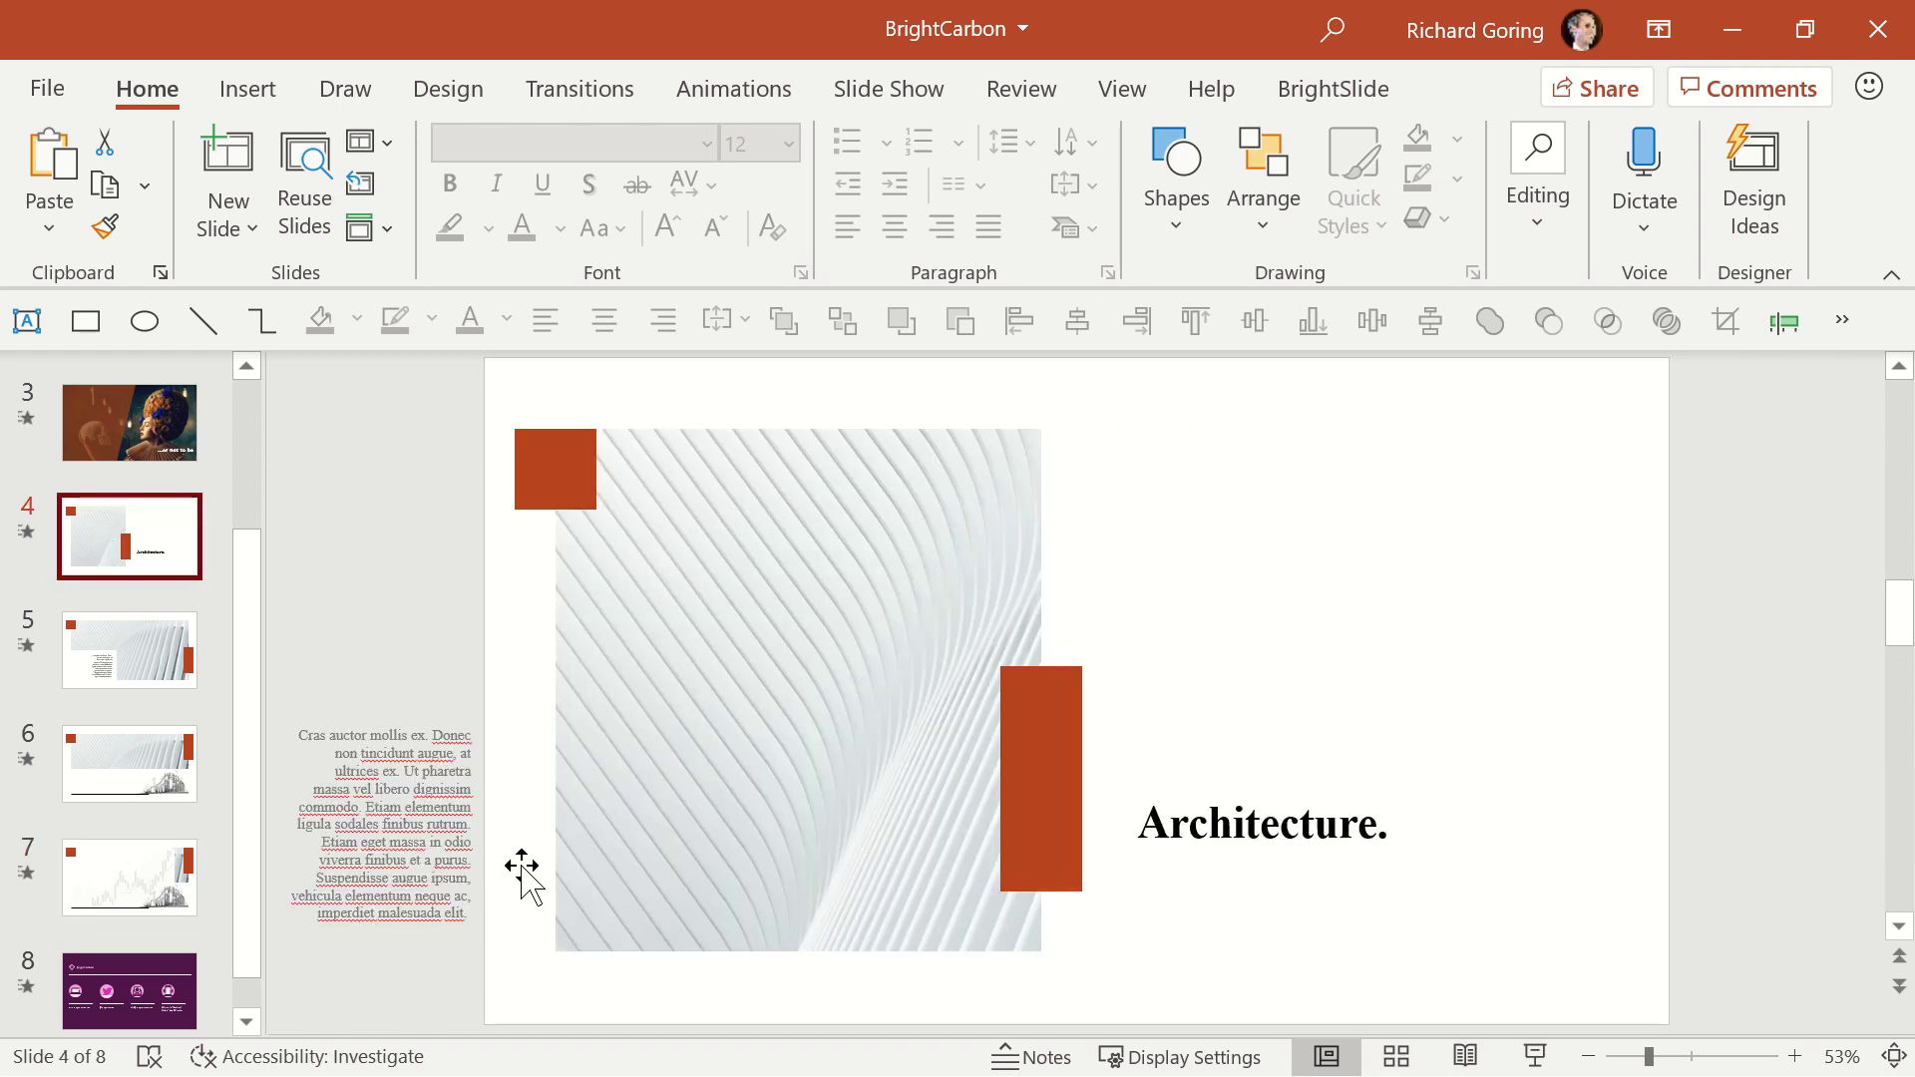
click(539, 766)
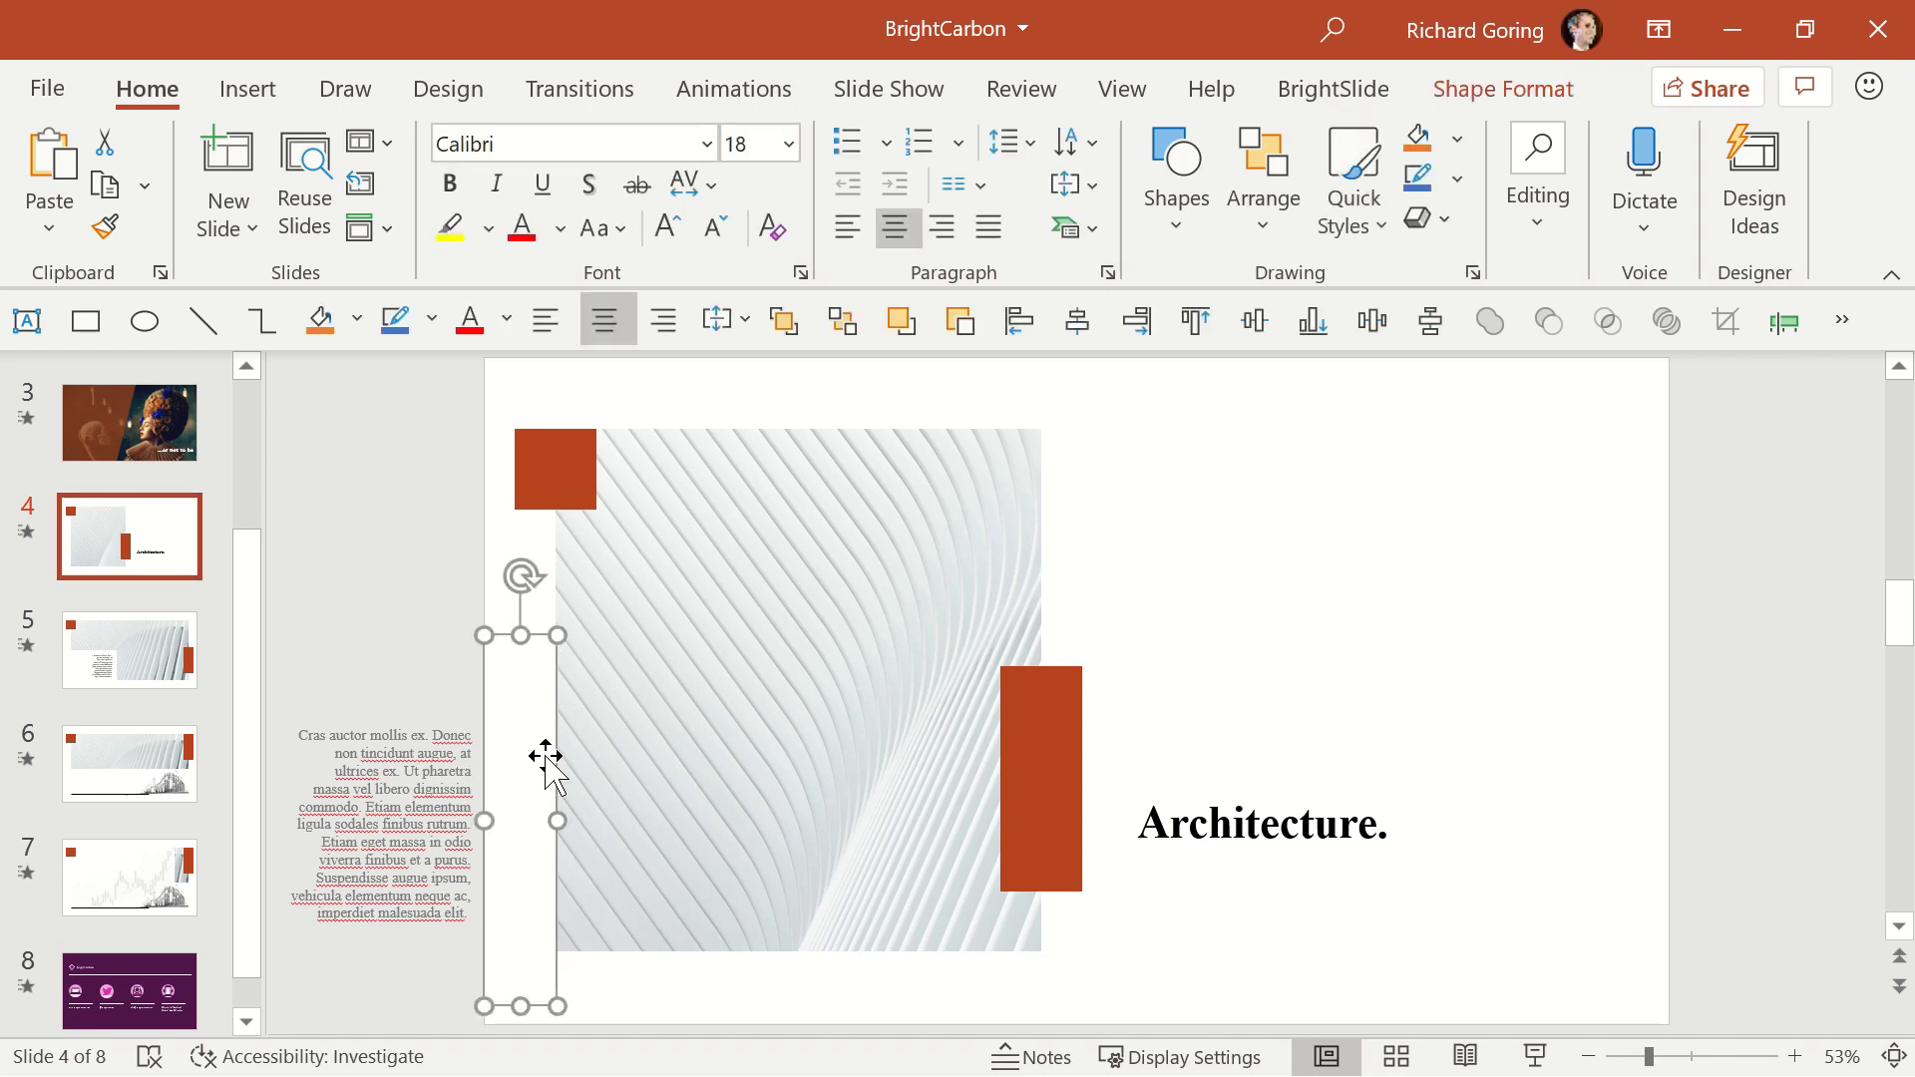
click(129, 663)
click(515, 698)
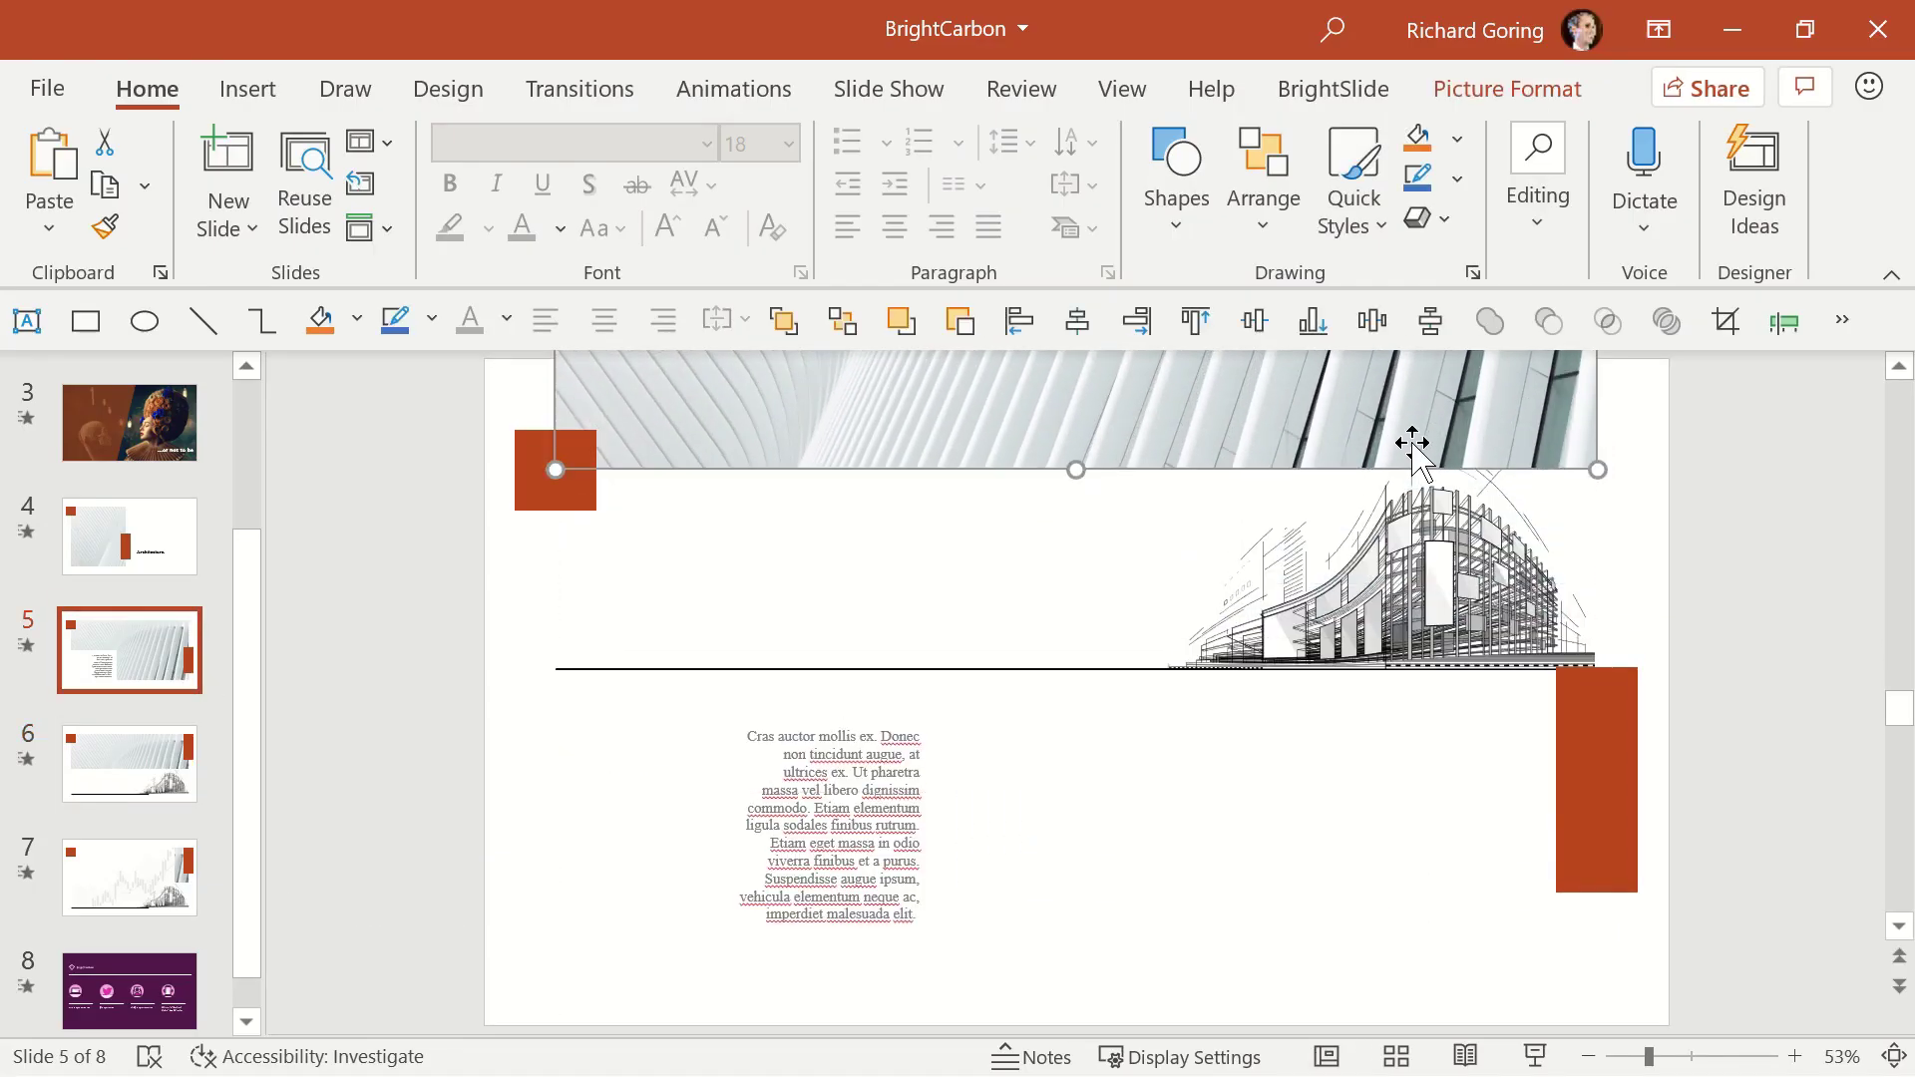
click(117, 768)
click(1417, 826)
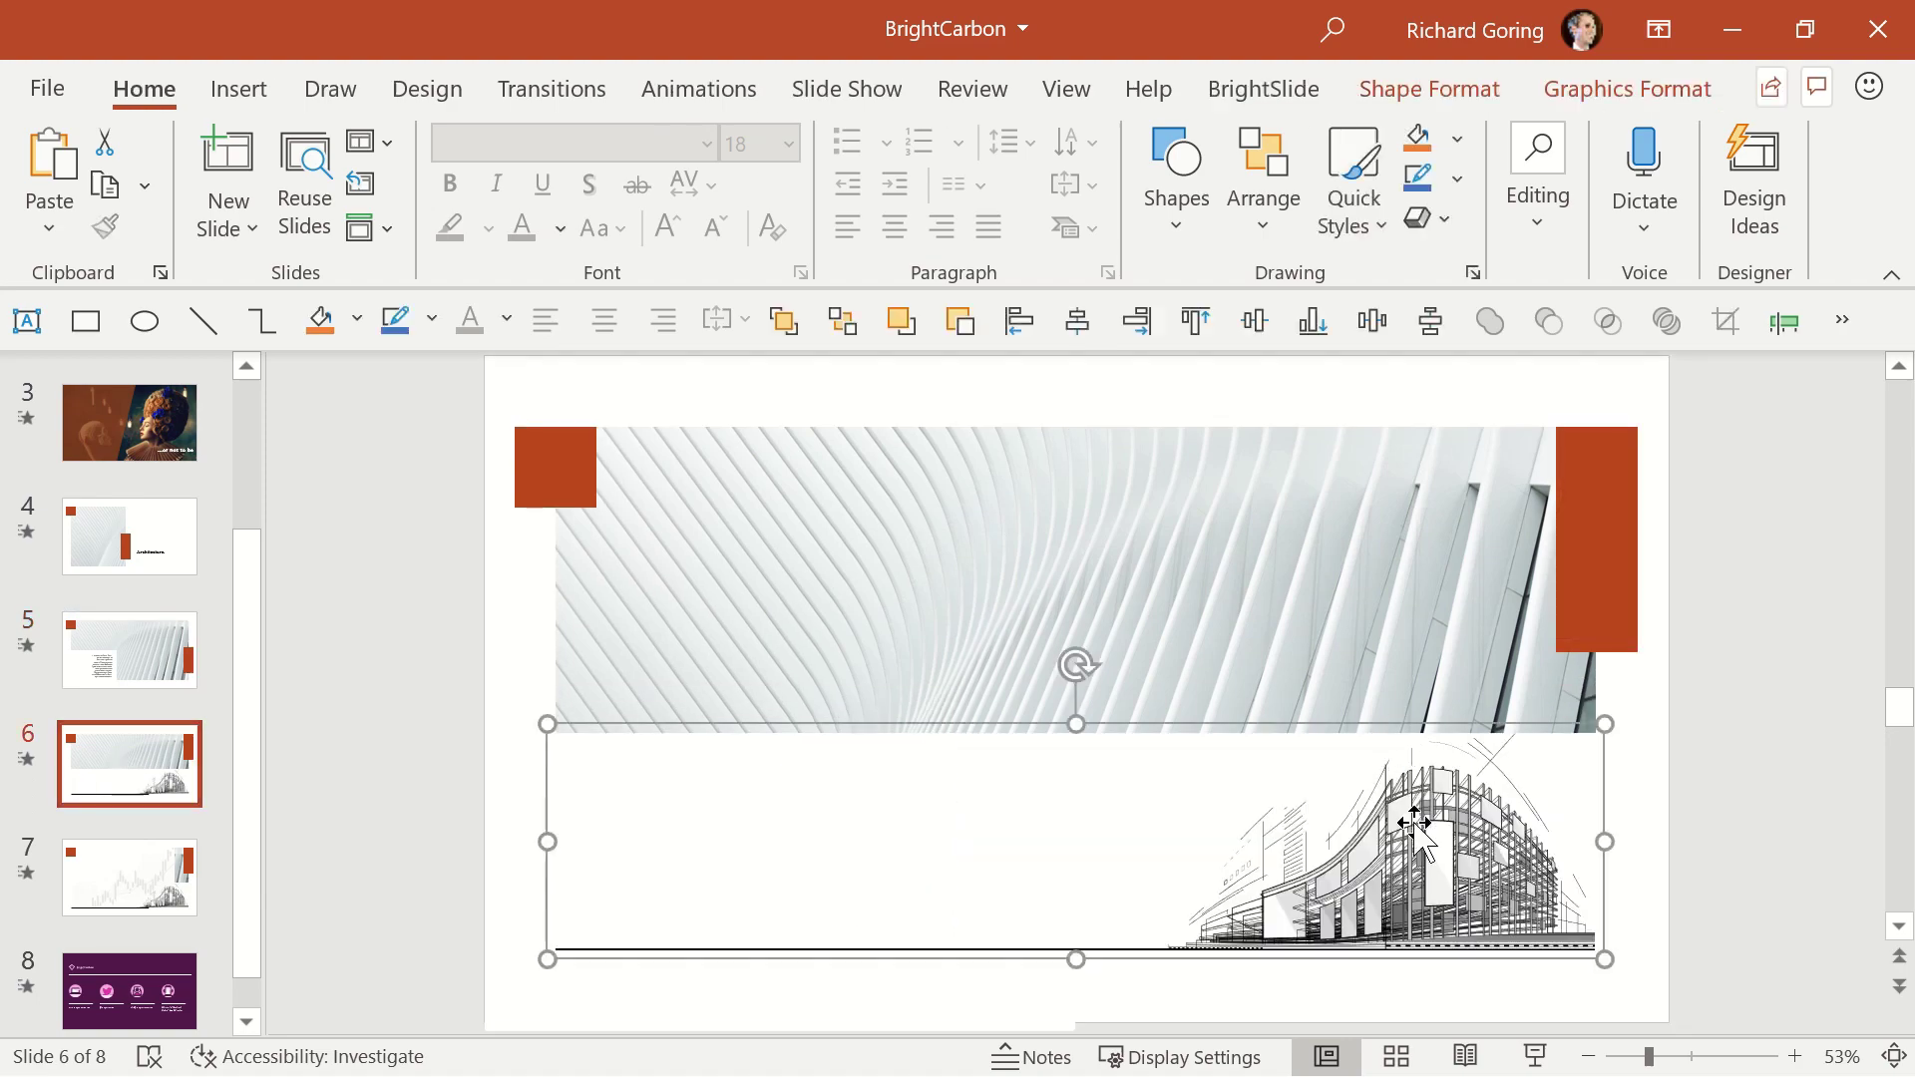